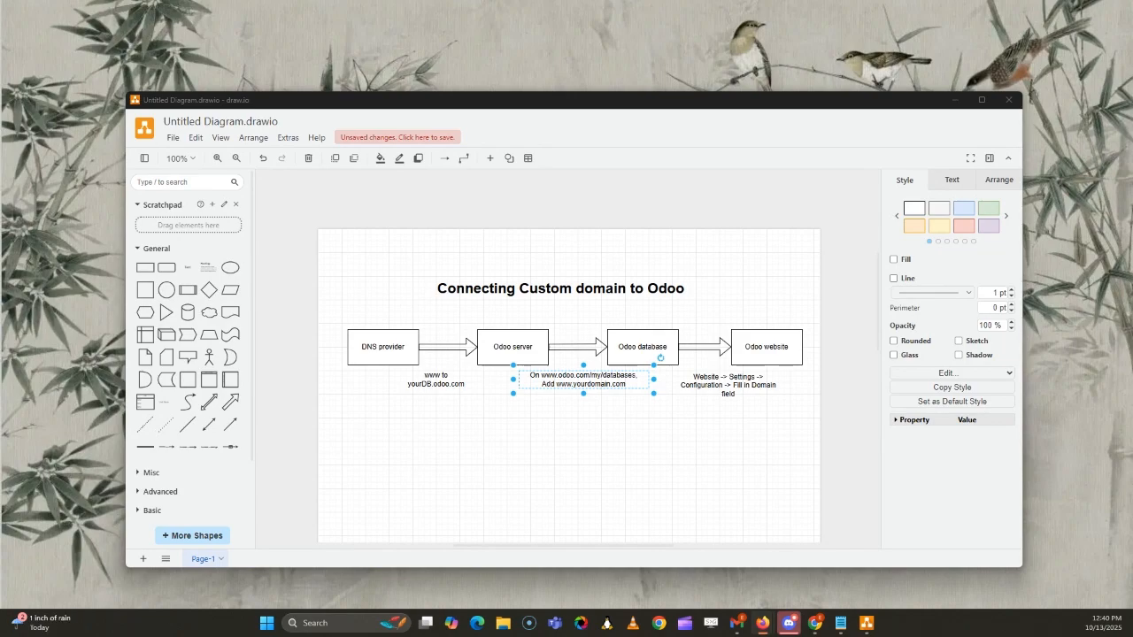
# - Switch to Chrome, maximize it, and examine the ethu-18 database name in the Odoo Website settings page address
pyautogui.click(814, 622)
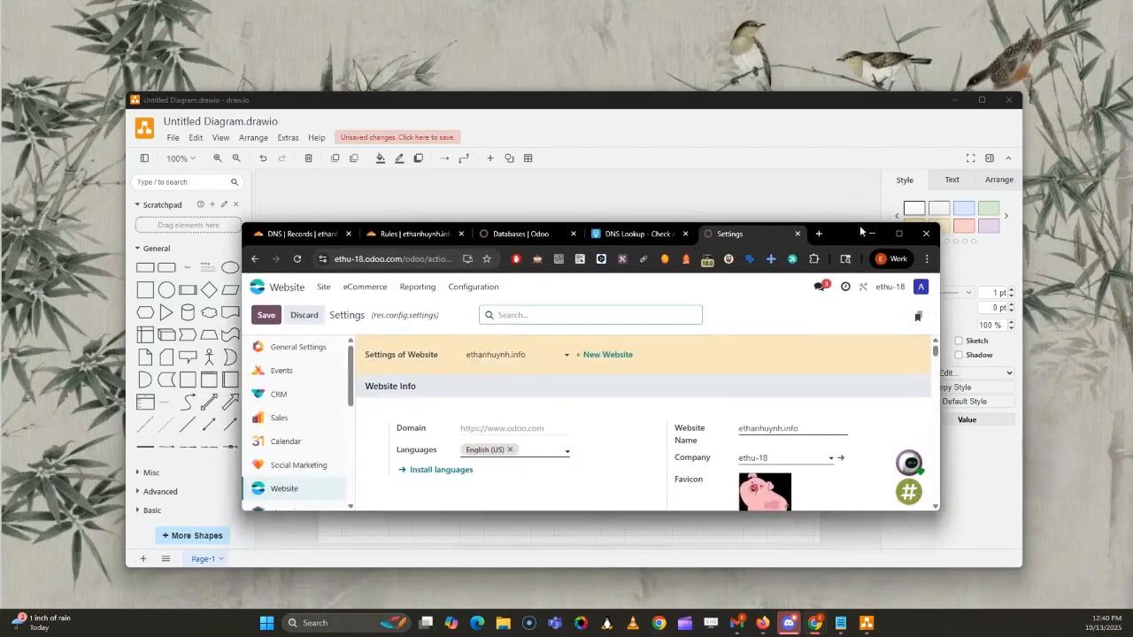
pyautogui.click(898, 234)
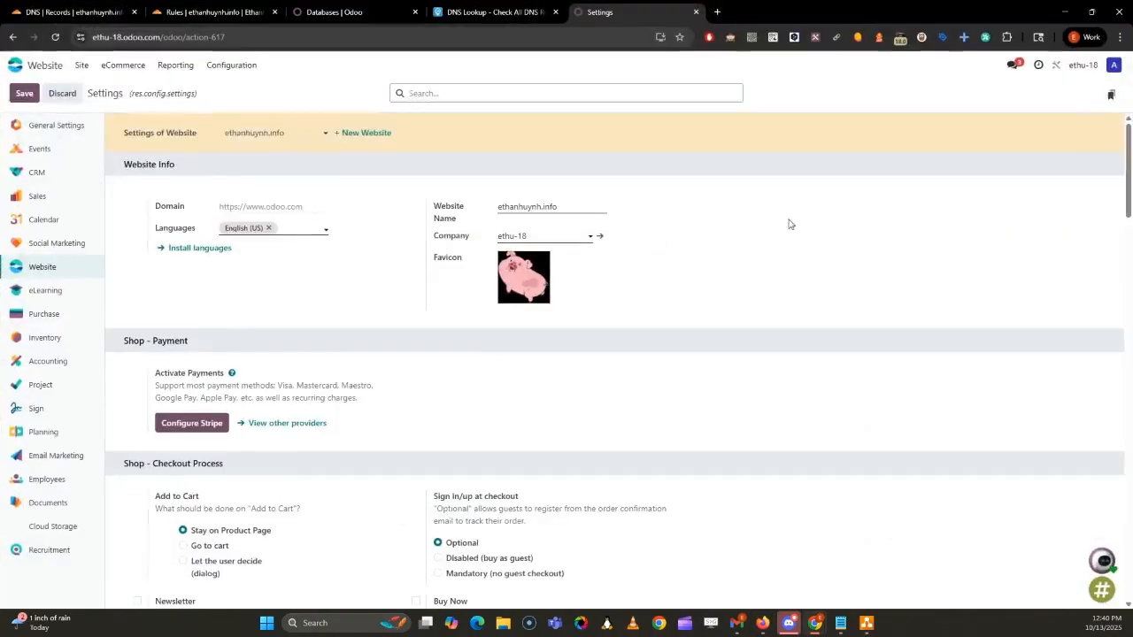
pyautogui.click(112, 37)
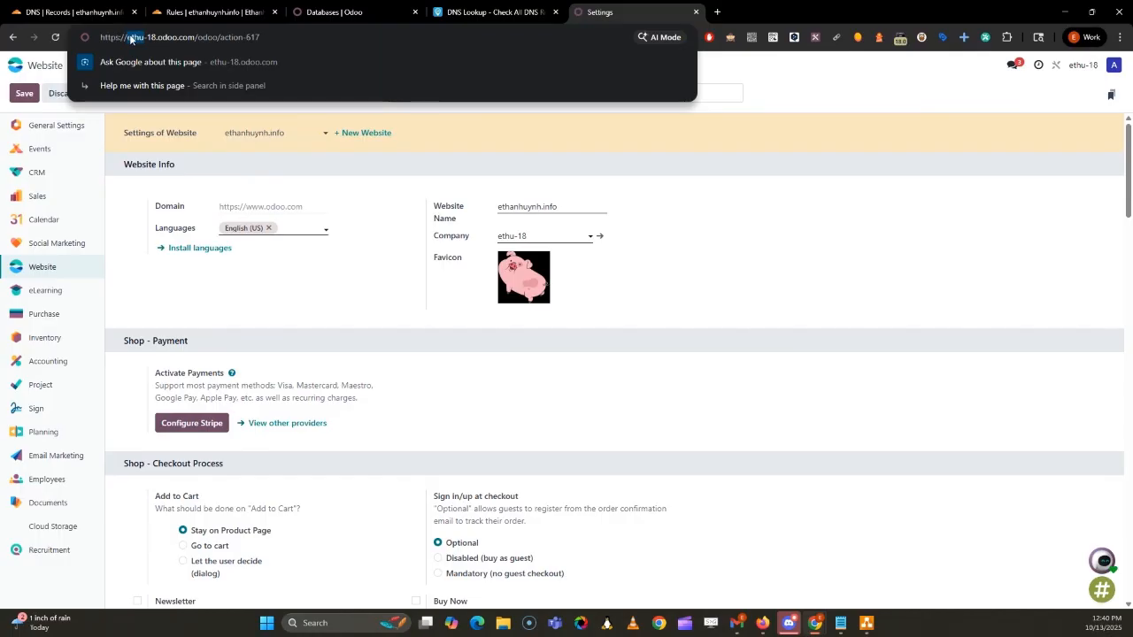
pyautogui.moveTo(130, 38)
pyautogui.mouseDown()
pyautogui.moveTo(161, 37)
pyautogui.moveTo(122, 40)
pyautogui.mouseUp()
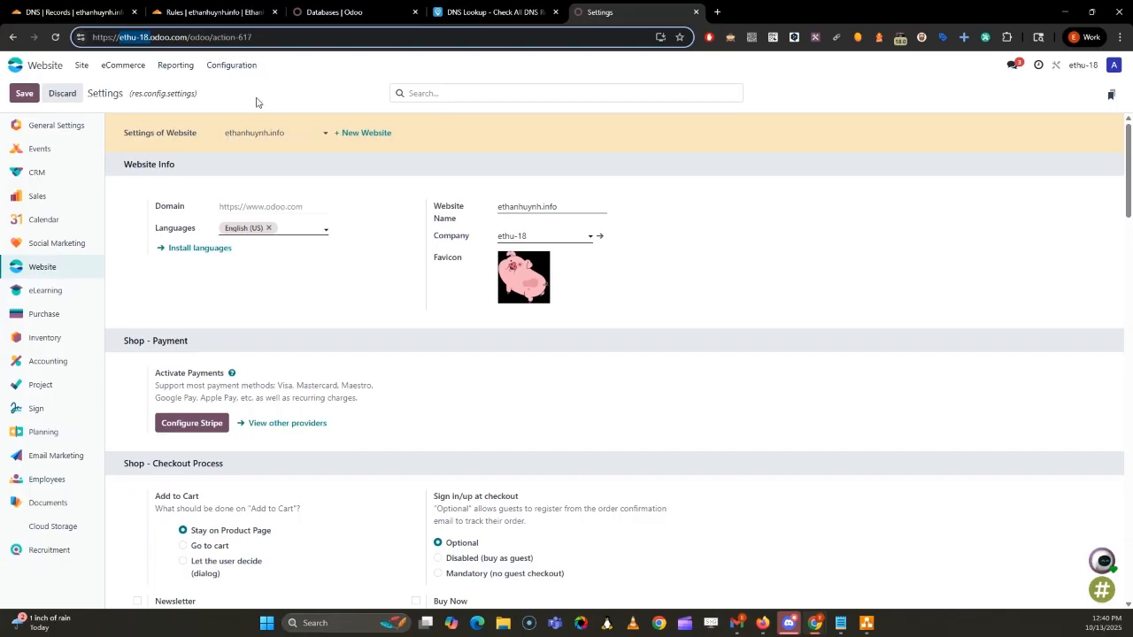
pyautogui.click(111, 16)
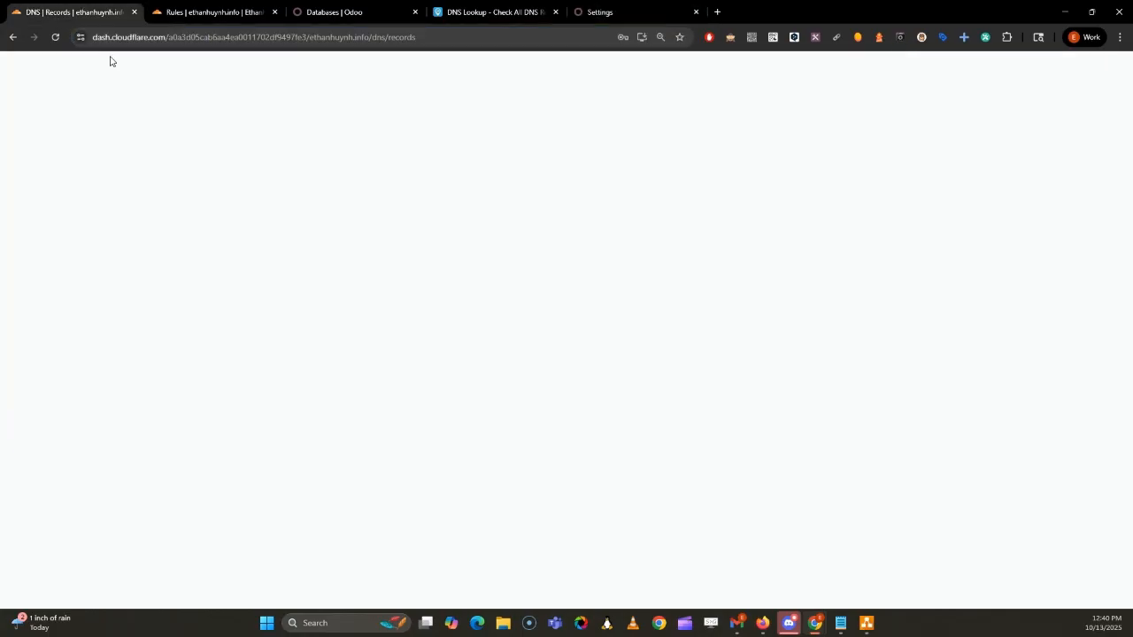
pyautogui.scroll(3, 285, 207)
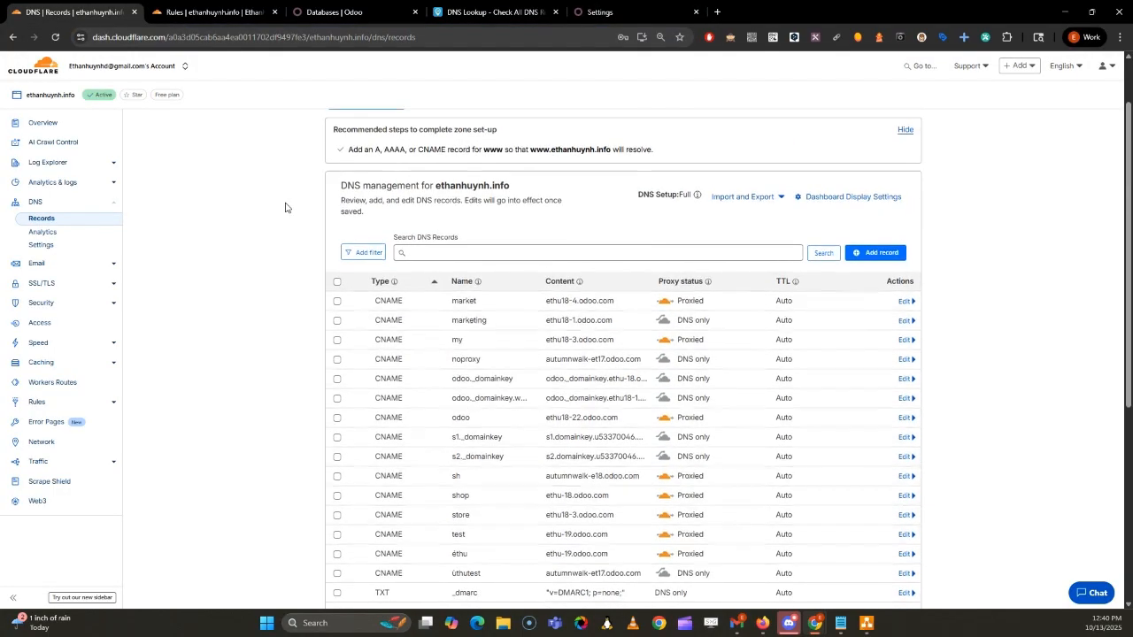
pyautogui.scroll(1, 248, 223)
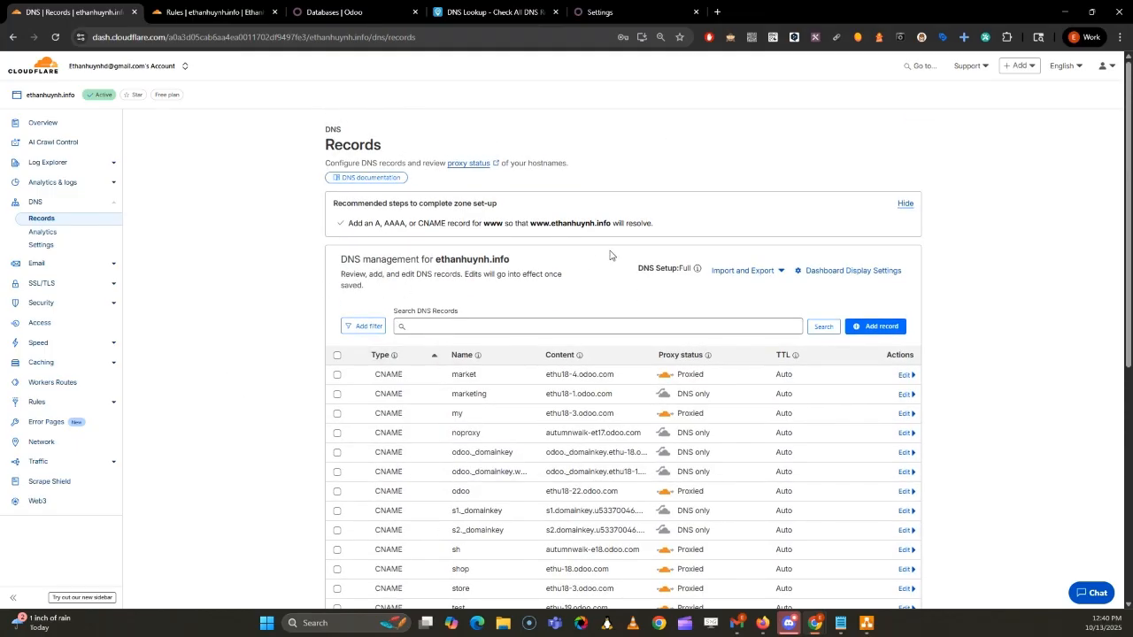
pyautogui.click(871, 326)
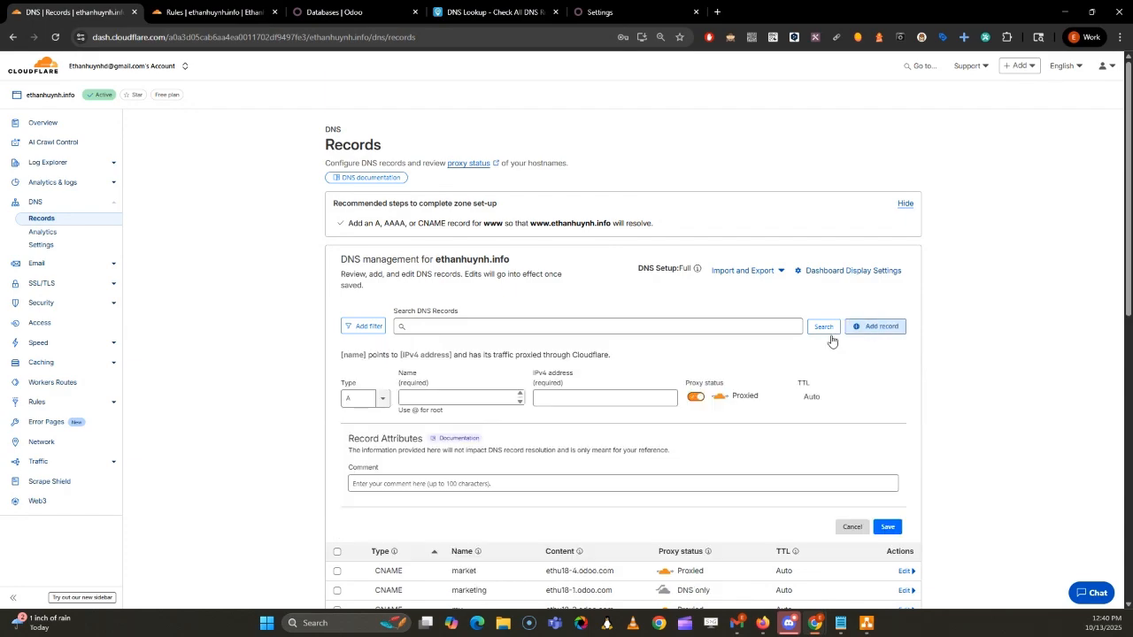
pyautogui.click(355, 400)
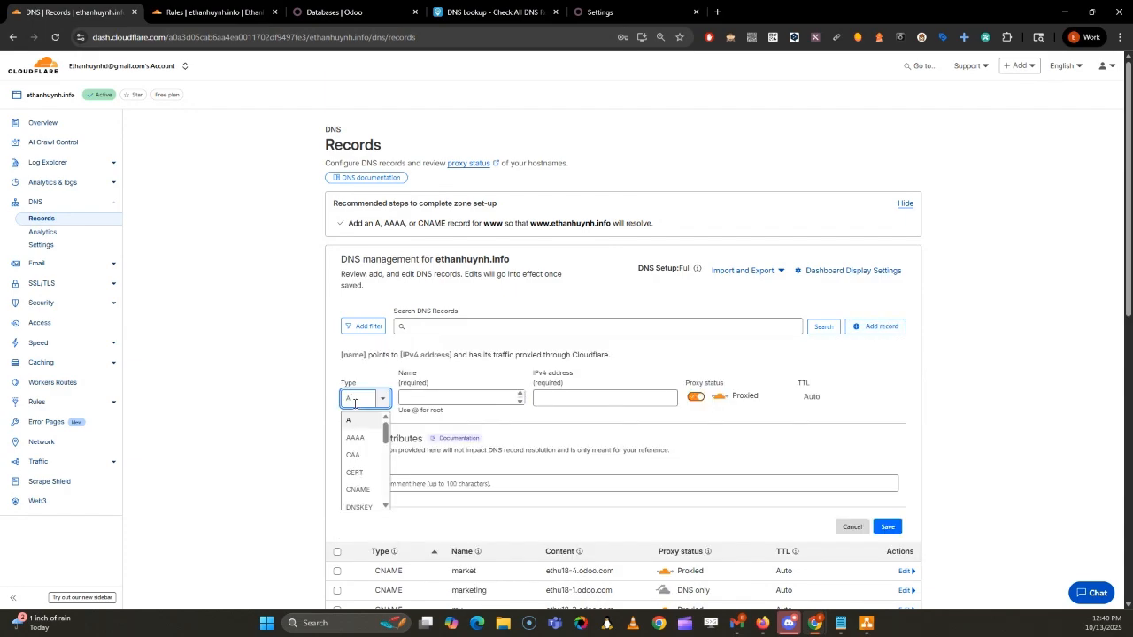
pyautogui.click(357, 490)
pyautogui.click(500, 400)
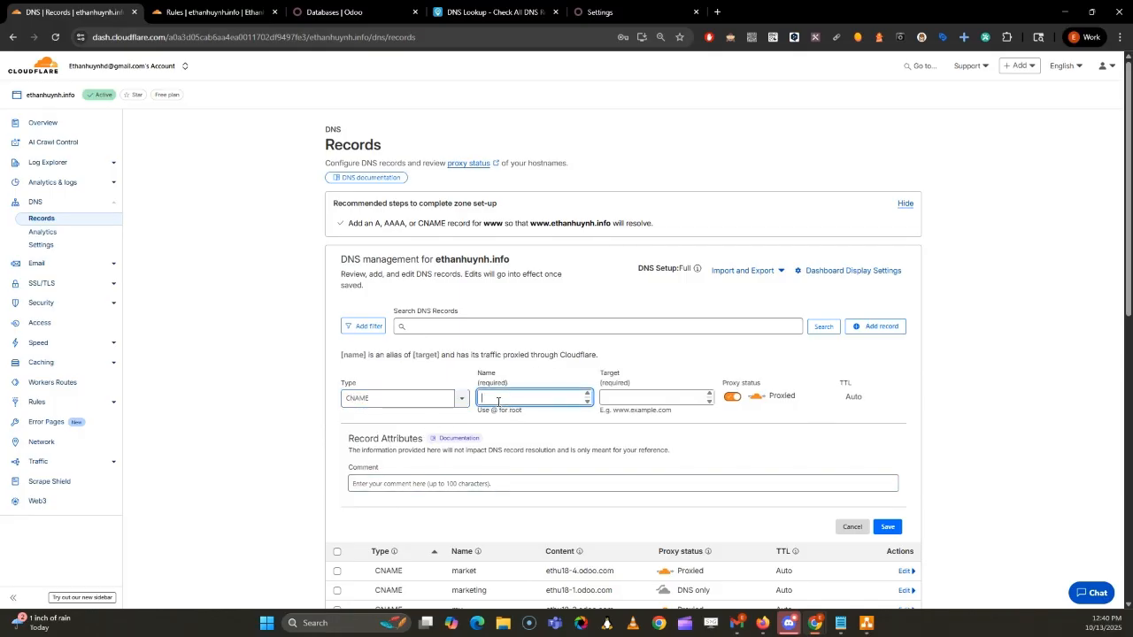
pyautogui.write('www')
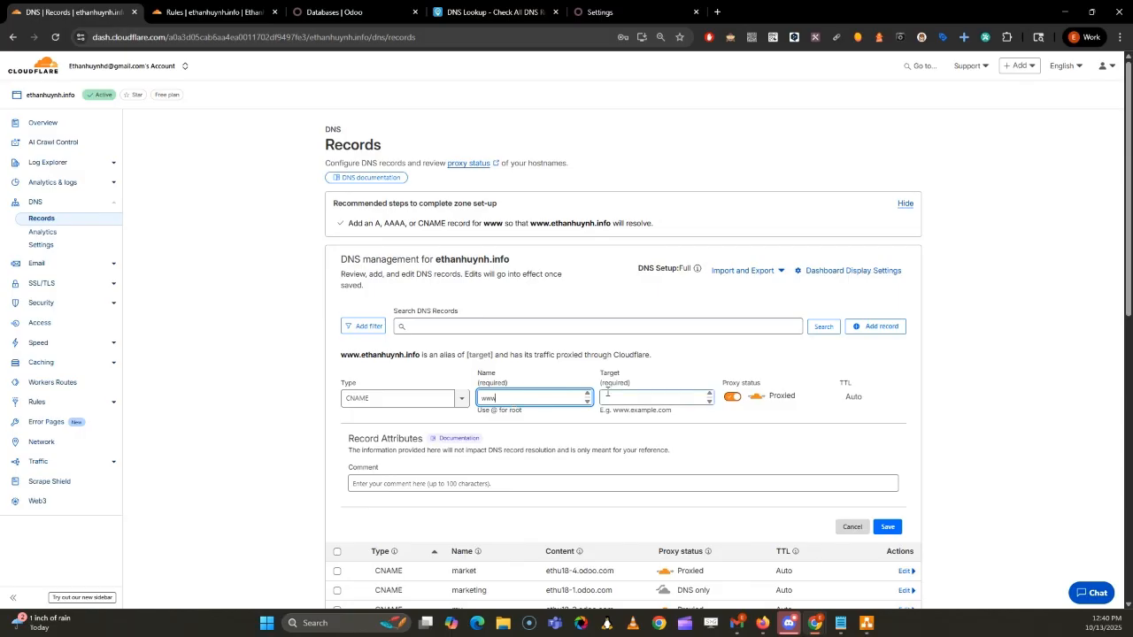
# - Copy the hostname ethu-18.odoo.com from the Odoo settings page address and enter it as the CNAME record's target
pyautogui.click(623, 396)
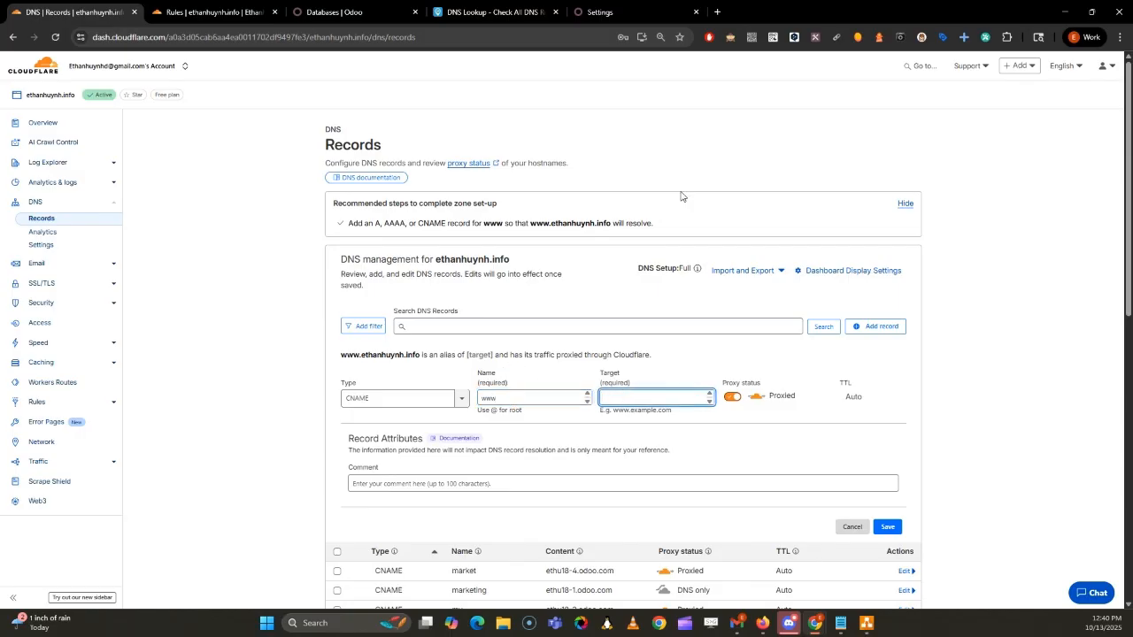
pyautogui.click(623, 11)
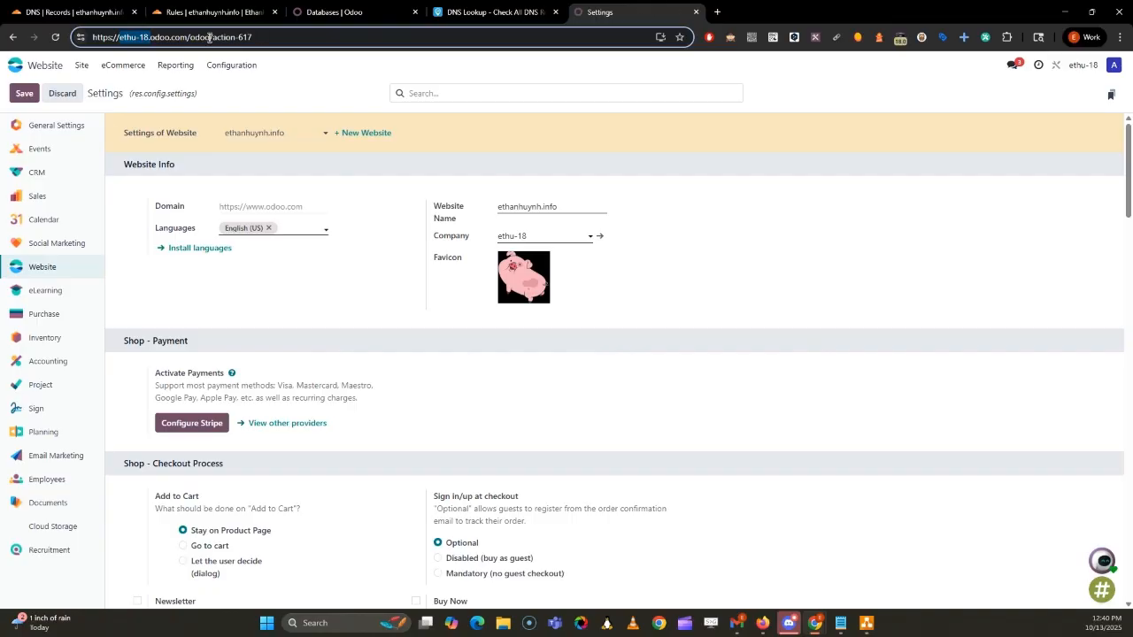
pyautogui.moveTo(188, 37); pyautogui.dragTo(115, 37)
pyautogui.hotkey('ctrl', 'c')
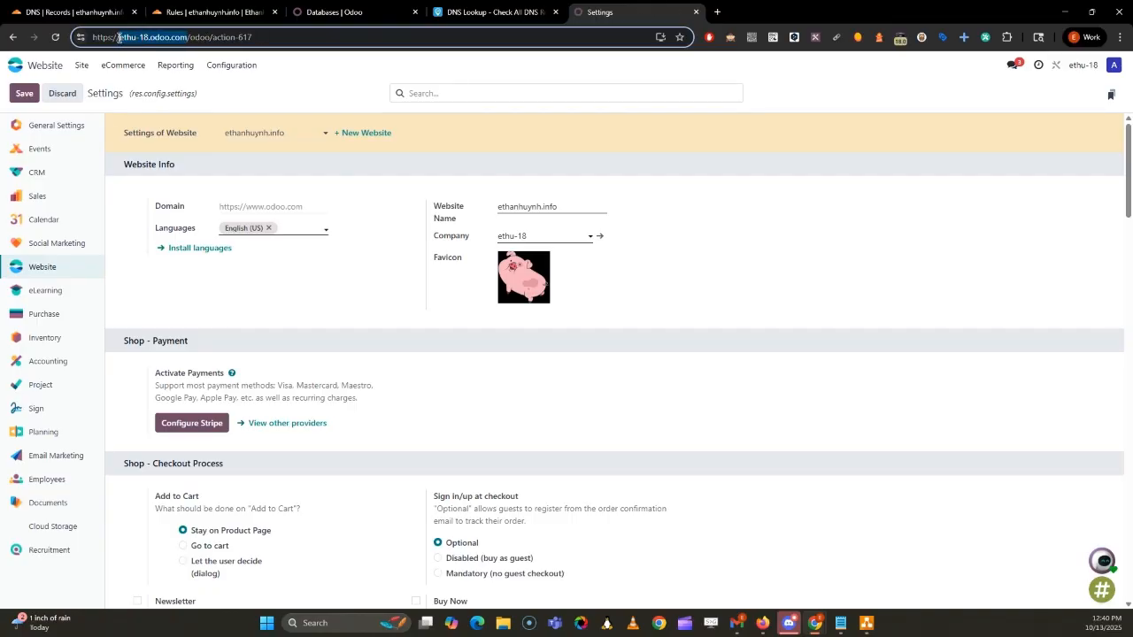
pyautogui.click(88, 12)
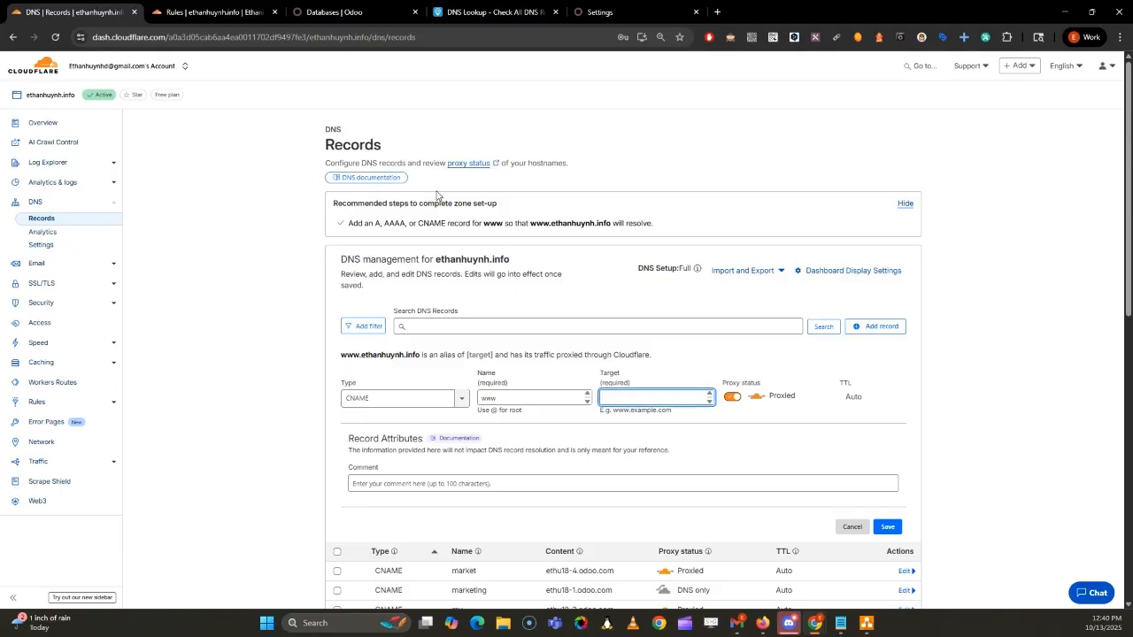
pyautogui.hotkey('ctrl', 'v')
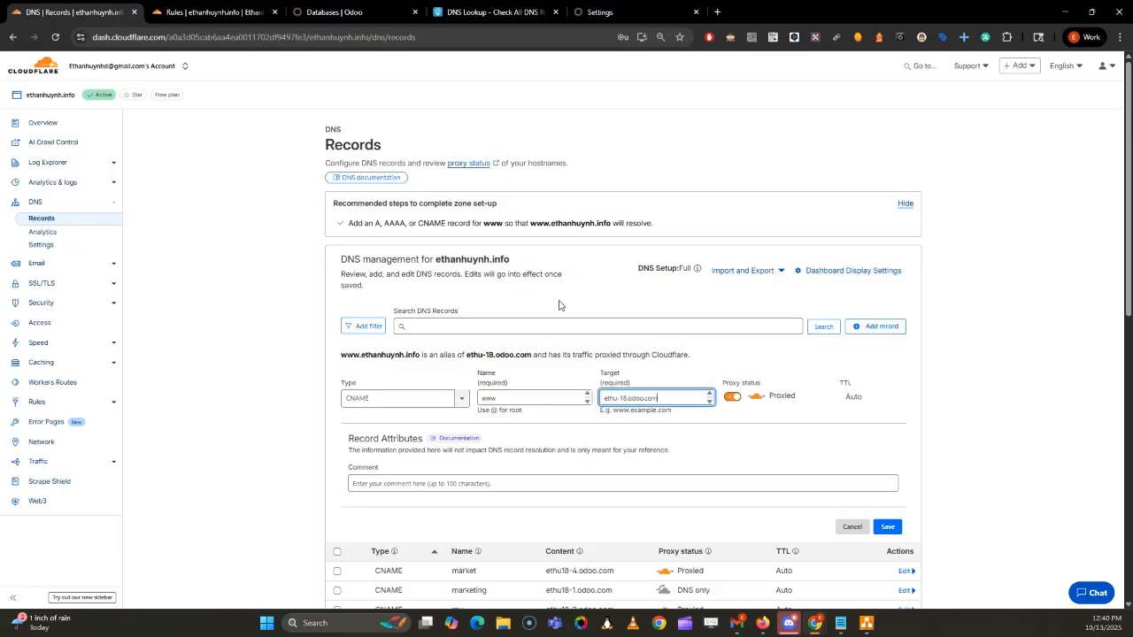
# - Set the www record's proxy status to DNS only and save the record
pyautogui.click(732, 398)
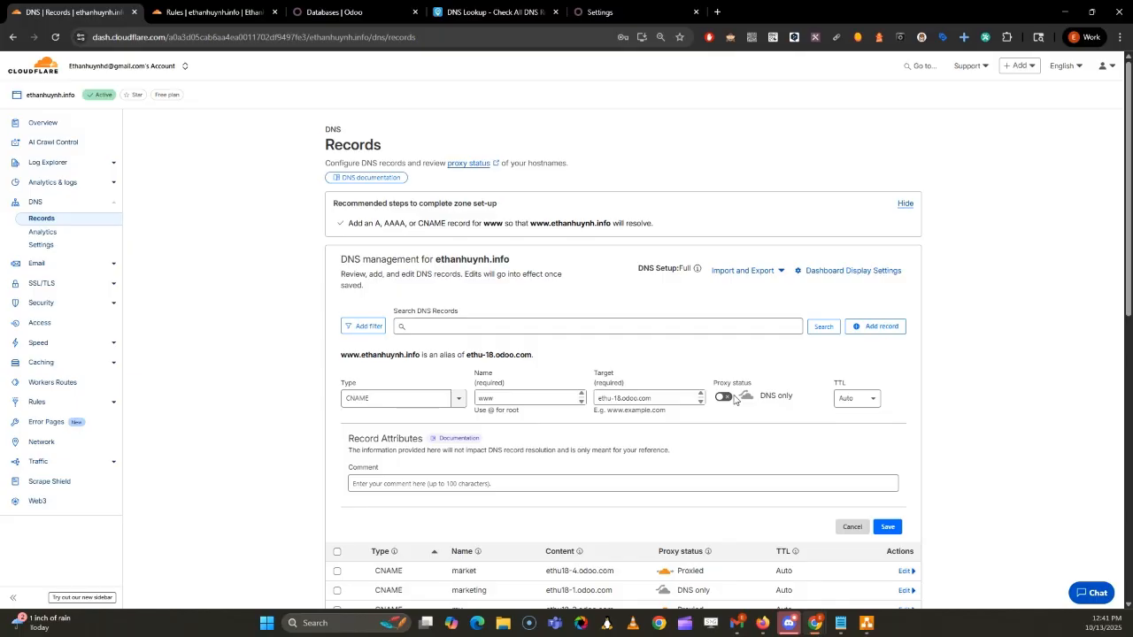
pyautogui.click(341, 9)
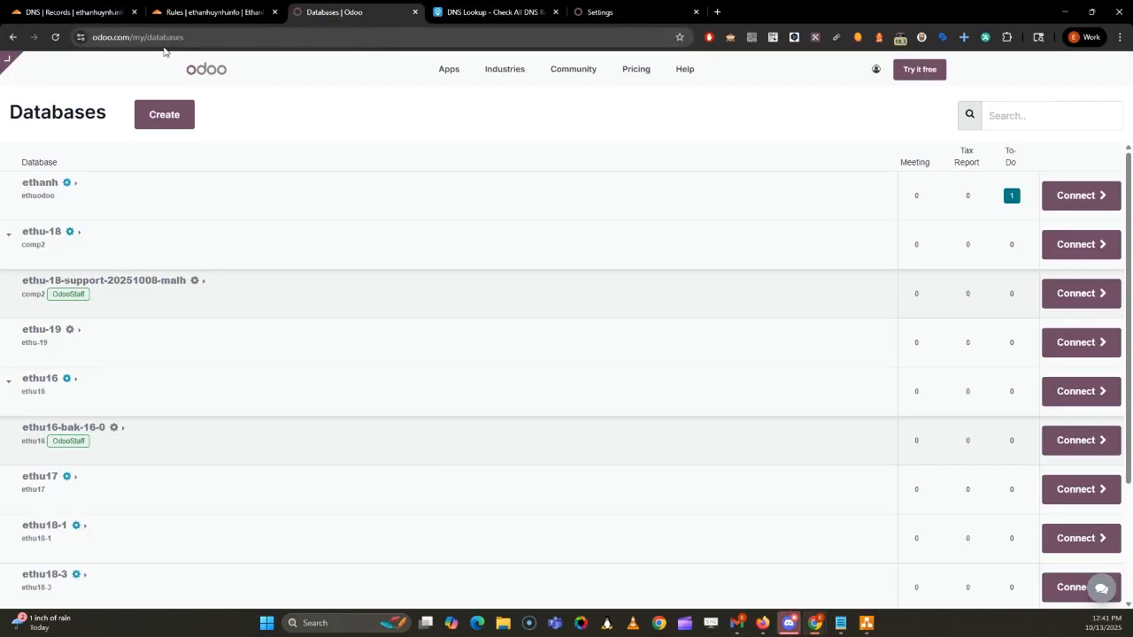
pyautogui.click(75, 11)
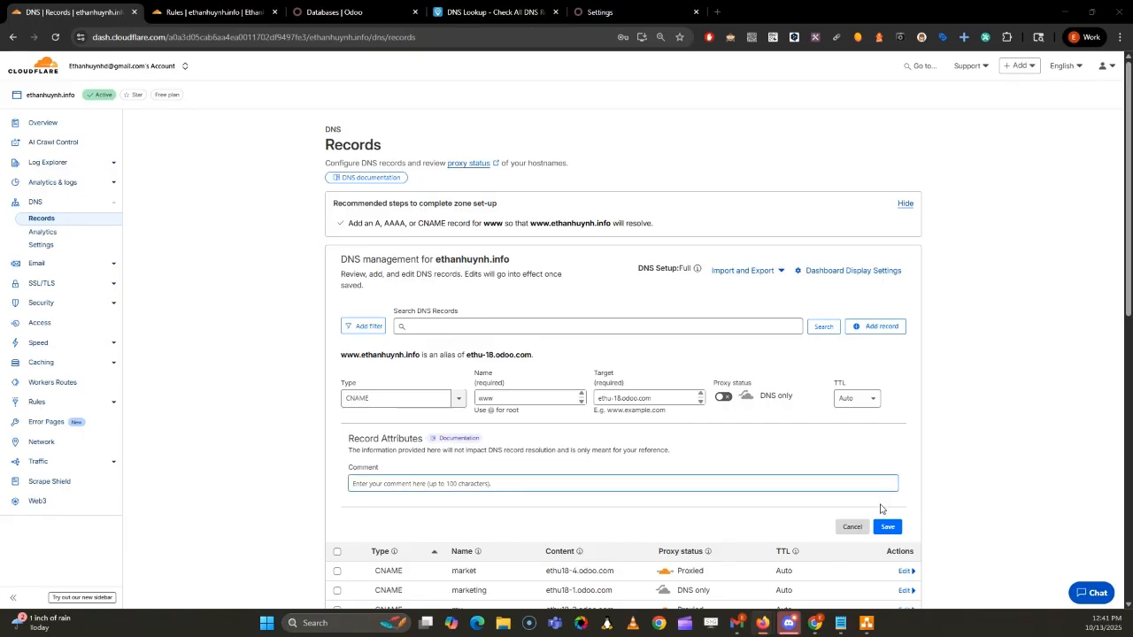
pyautogui.click(885, 528)
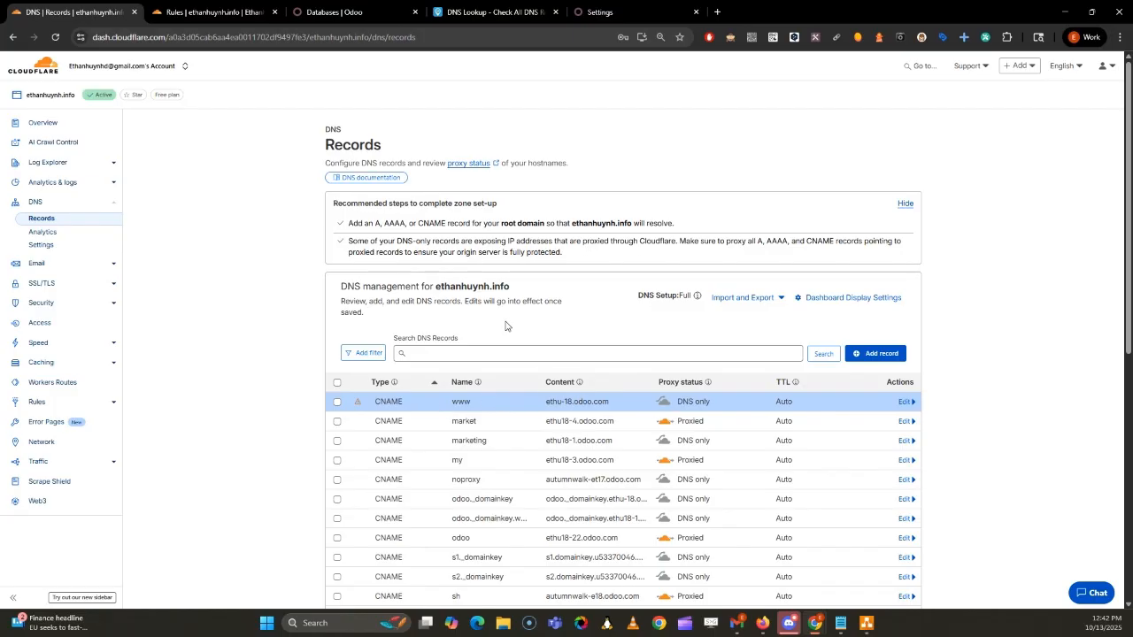
# - Look up all DNS records of the custom domain's www address in DNS Checker and examine its CNAME entry
pyautogui.click(507, 7)
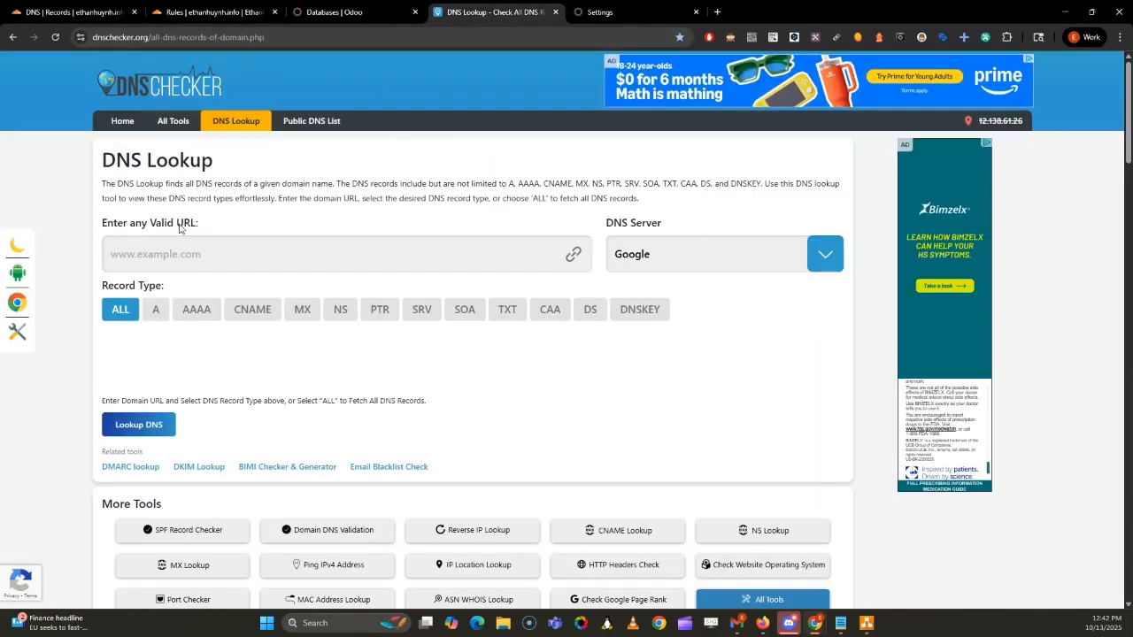
pyautogui.click(175, 268)
pyautogui.write('ww')
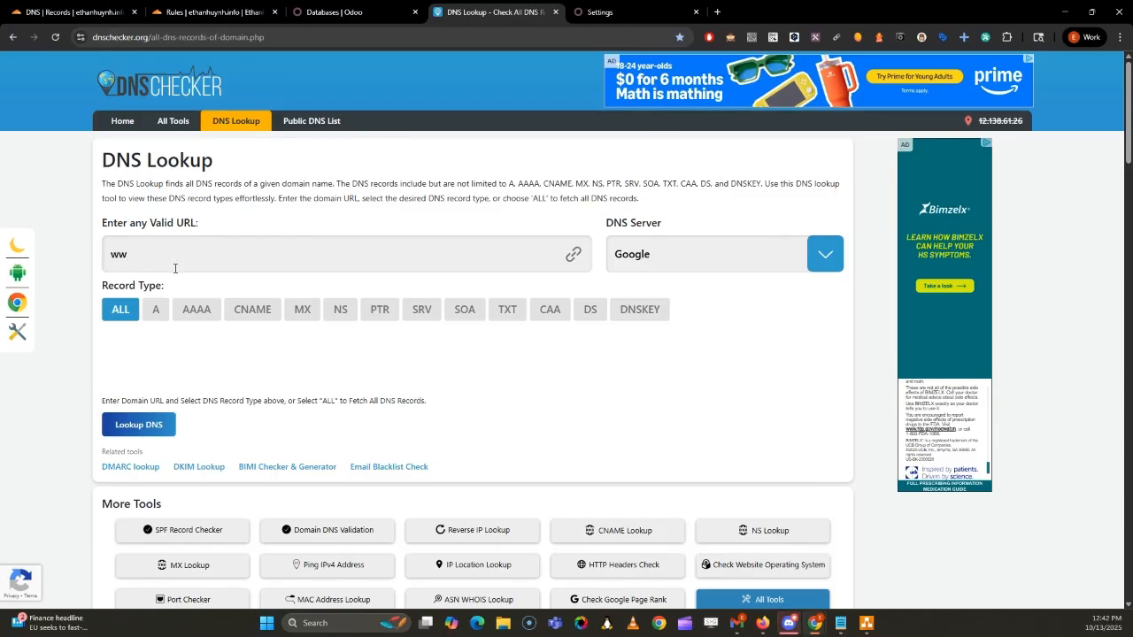
pyautogui.write('w.ethanhuynh.info')
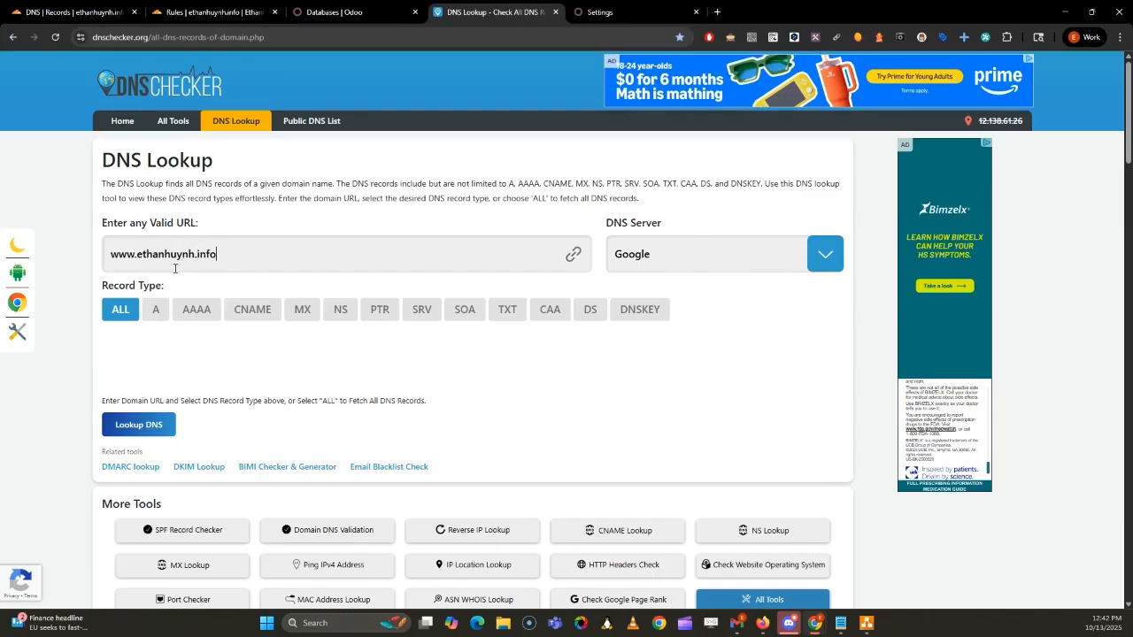
pyautogui.click(129, 422)
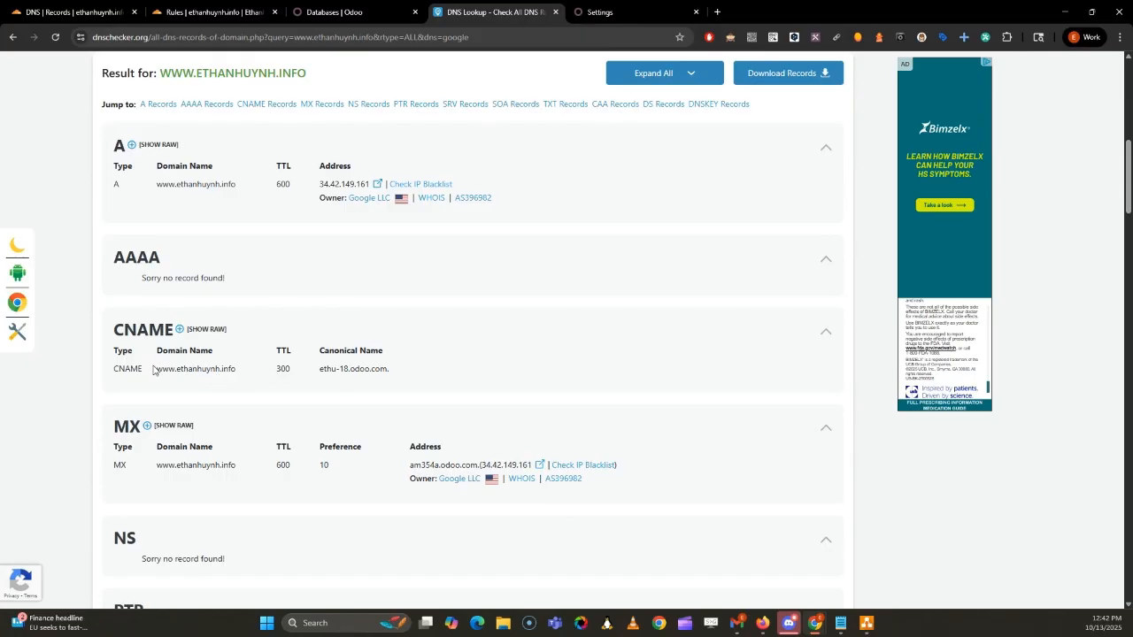
pyautogui.moveTo(153, 369); pyautogui.dragTo(228, 370)
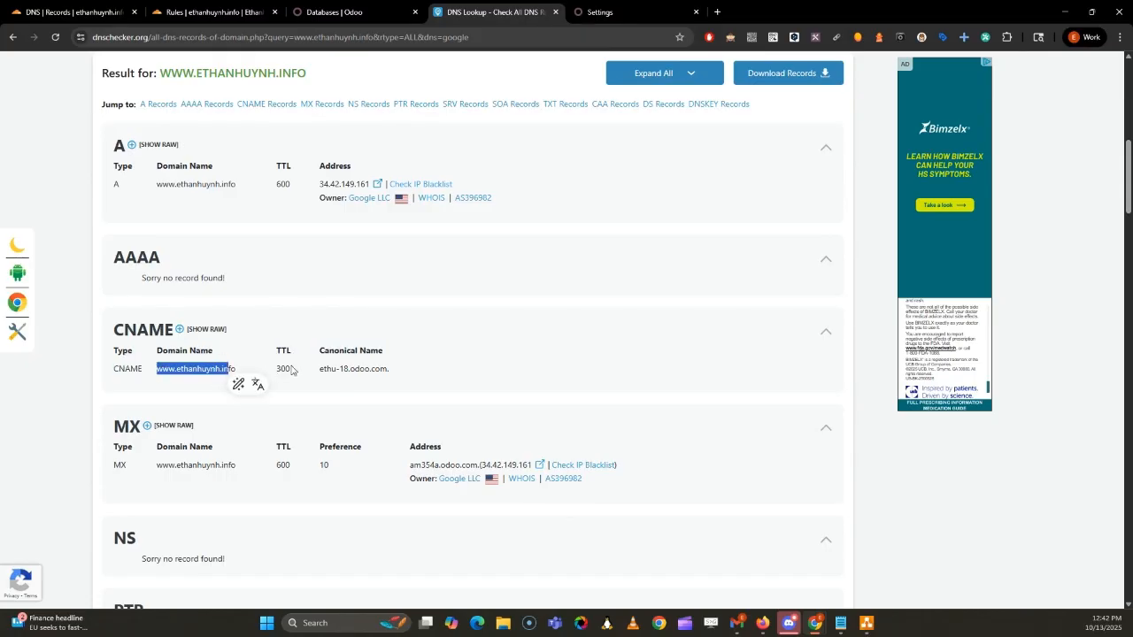
pyautogui.moveTo(314, 368); pyautogui.dragTo(394, 377)
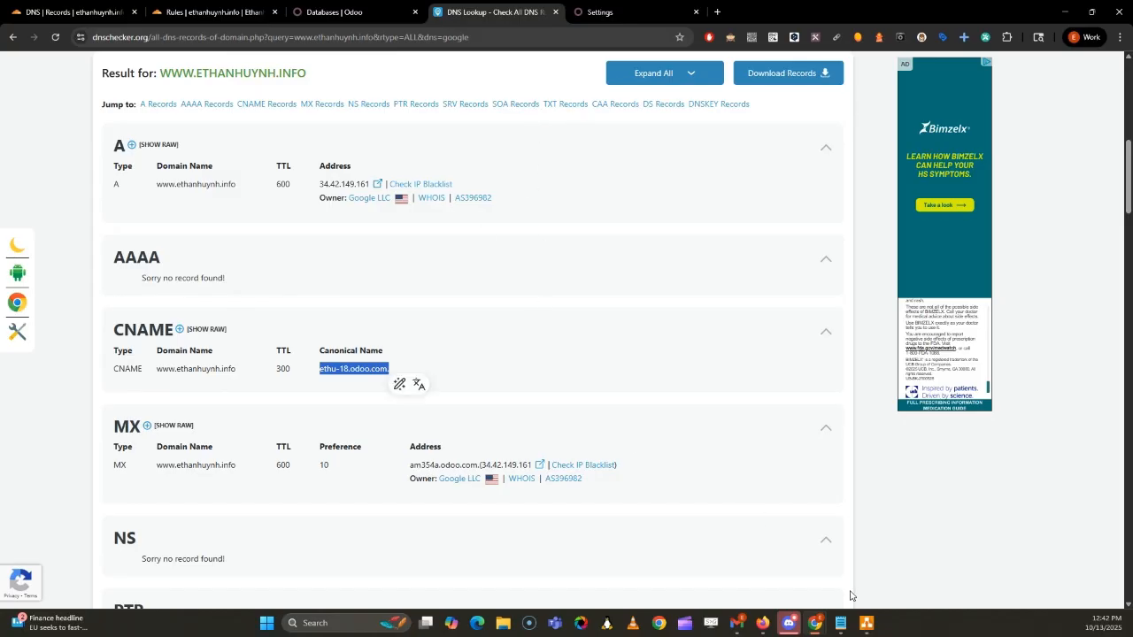
# - Review the Odoo database stage of the domain connection diagram in draw.io, and return to the browser
pyautogui.click(866, 623)
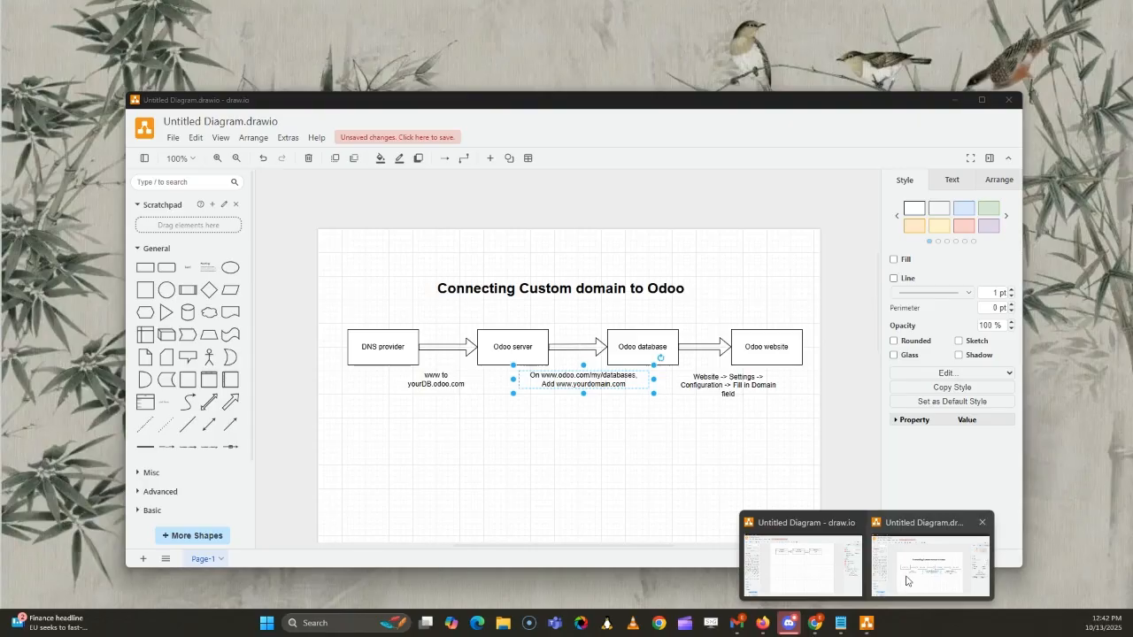
pyautogui.click(906, 580)
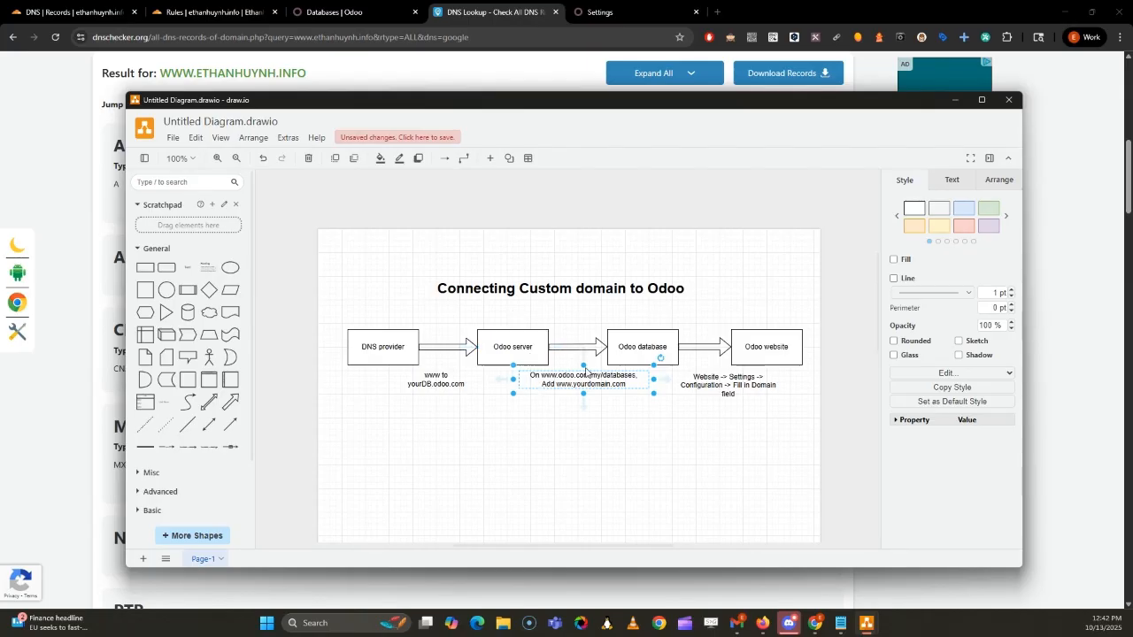
pyautogui.click(1051, 288)
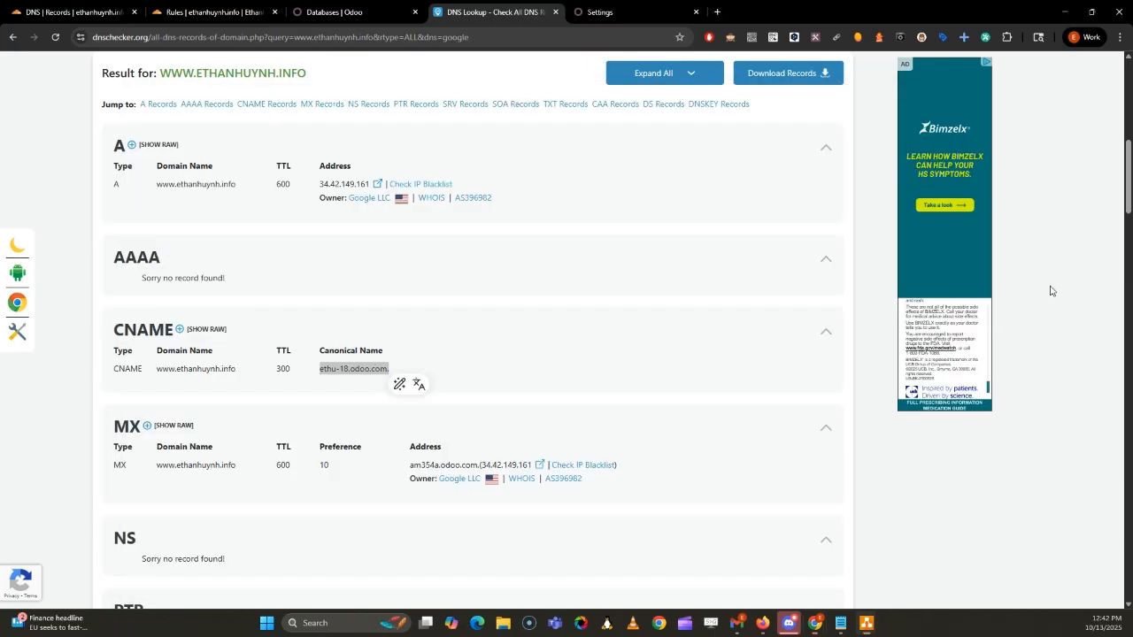
# - On the Odoo databases page, start adding an existing own domain to the ethu-18 database
pyautogui.click(603, 10)
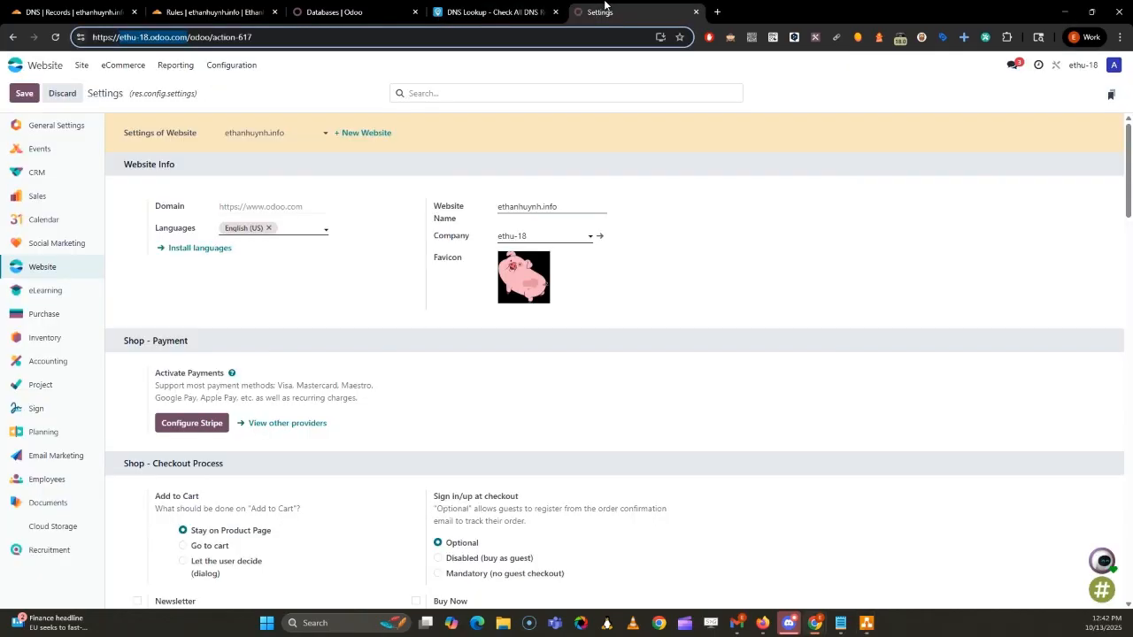
pyautogui.click(364, 9)
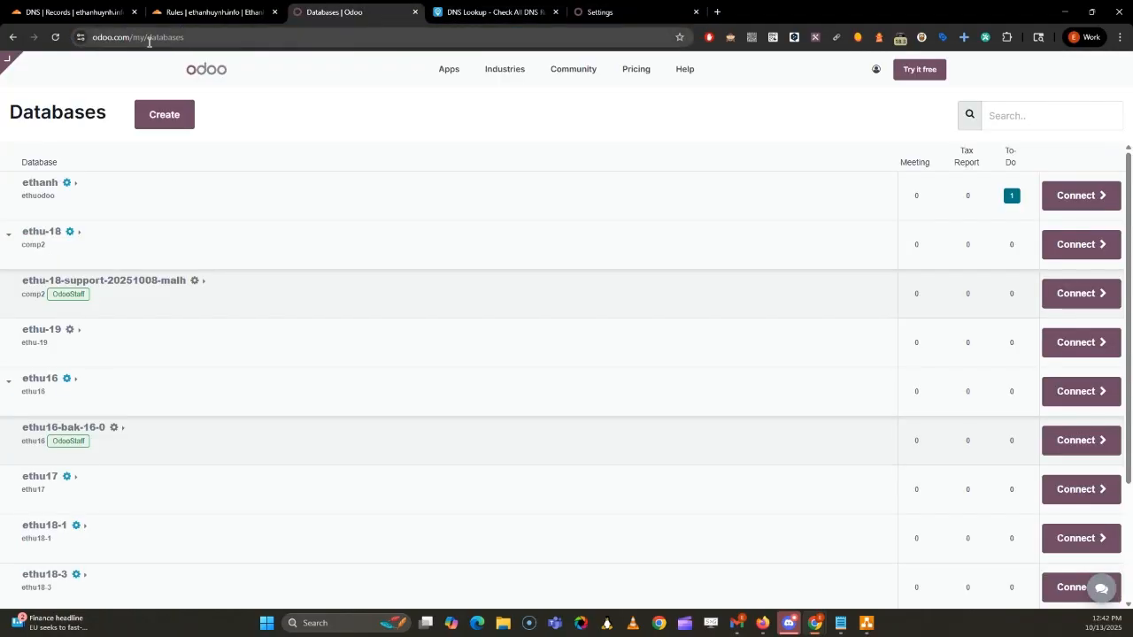
pyautogui.click(78, 235)
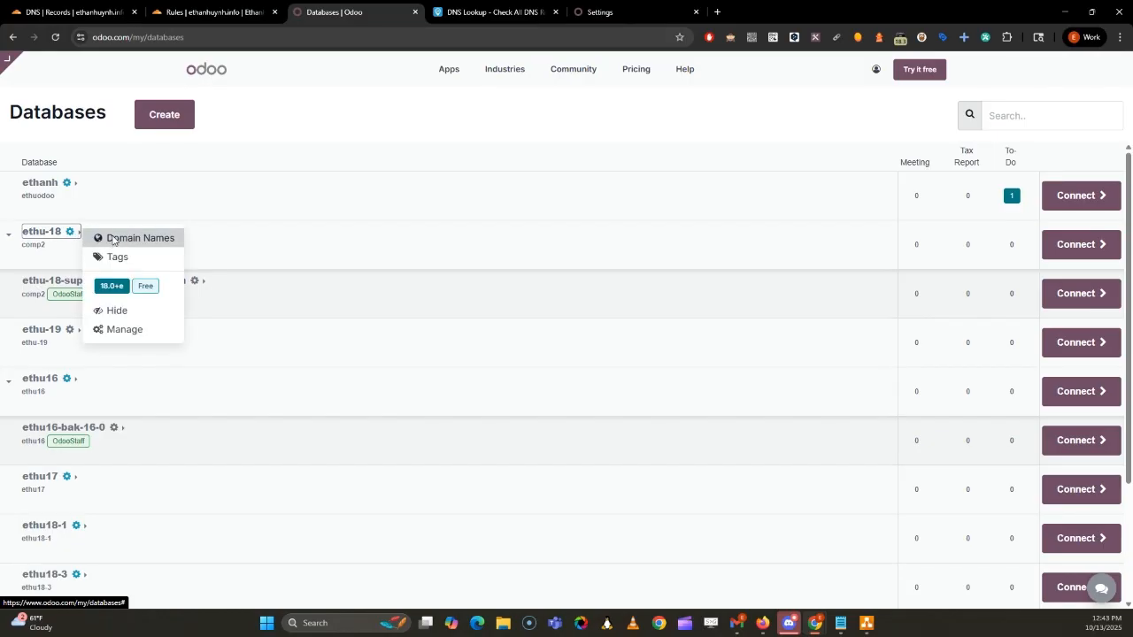
pyautogui.click(111, 237)
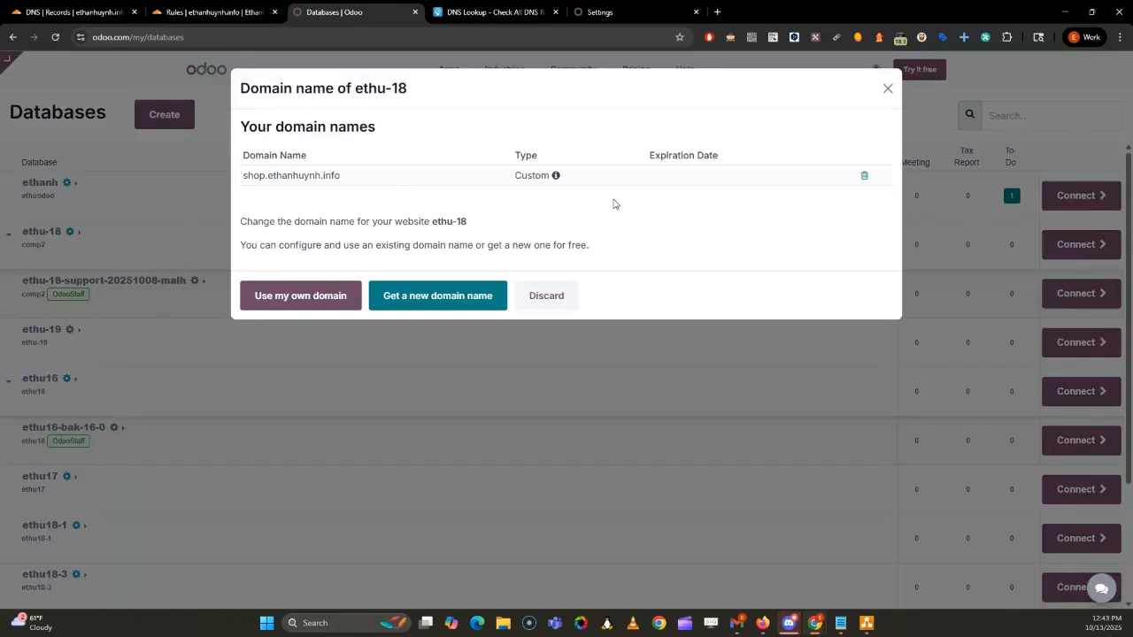
pyautogui.click(316, 296)
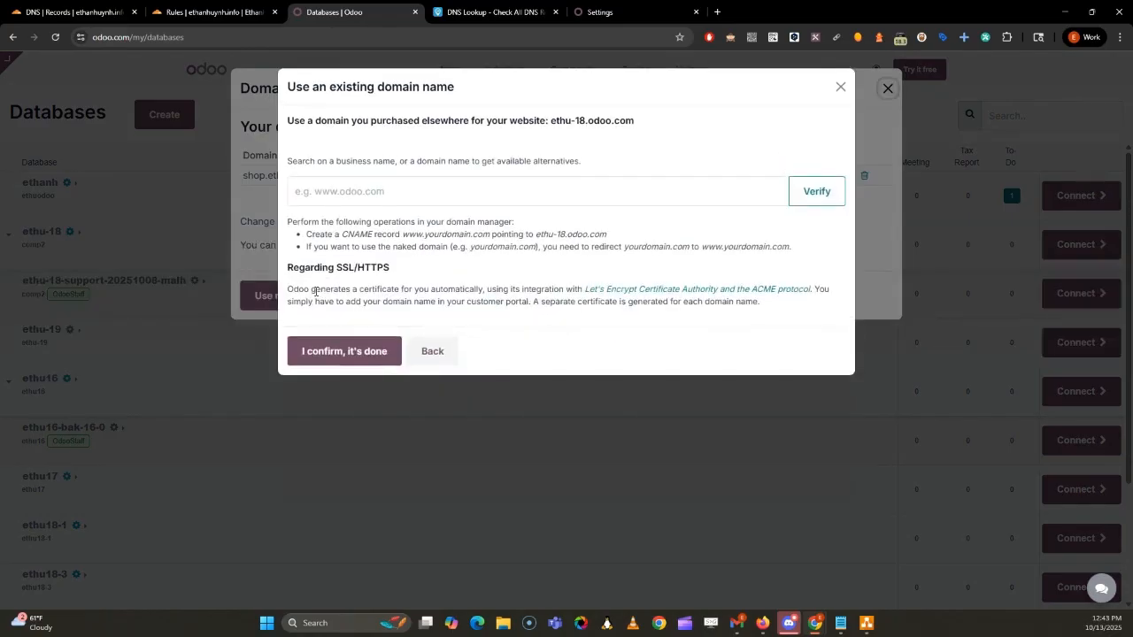
# - Verify the custom domain's www address and confirm its registration for the ethu-18 database
pyautogui.click(380, 203)
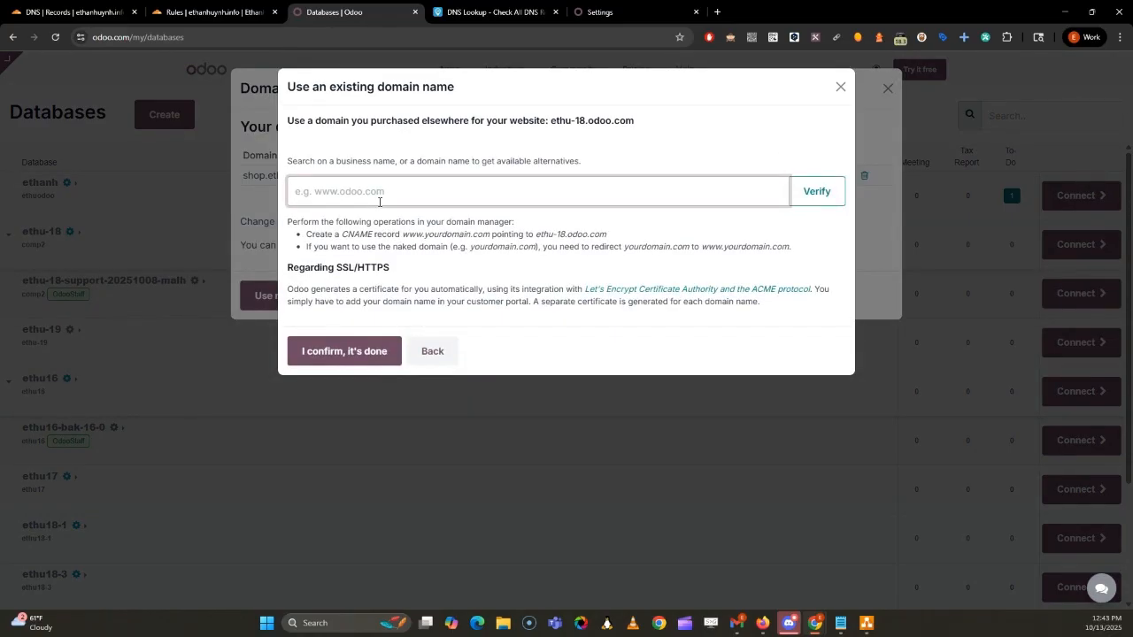
pyautogui.write('www.ethanhuynh.info')
pyautogui.click(816, 194)
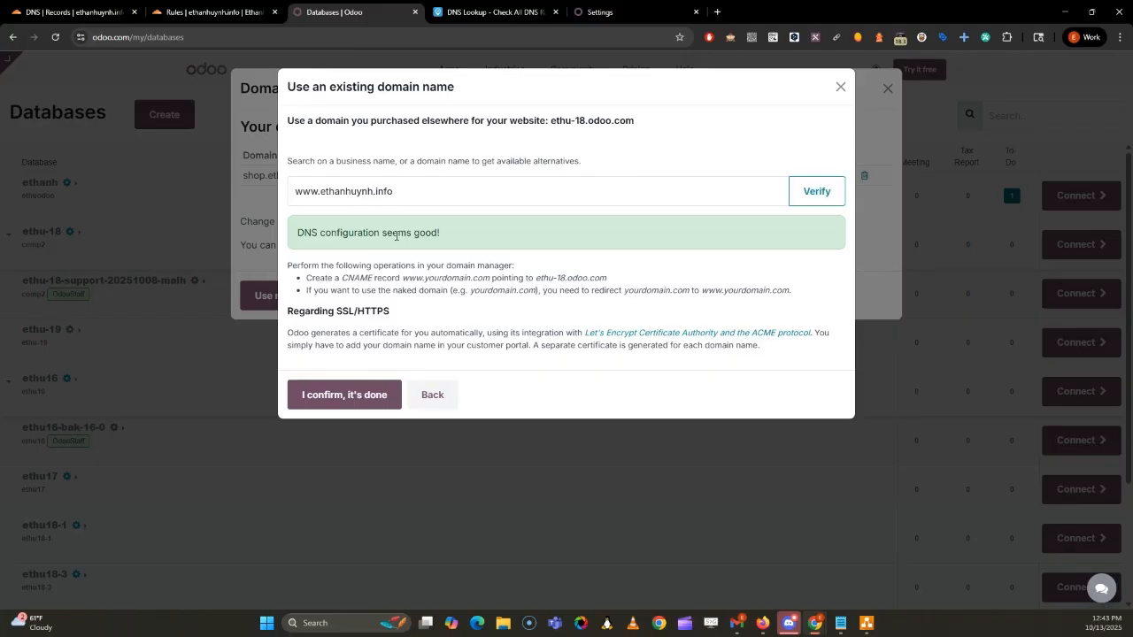
pyautogui.click(337, 396)
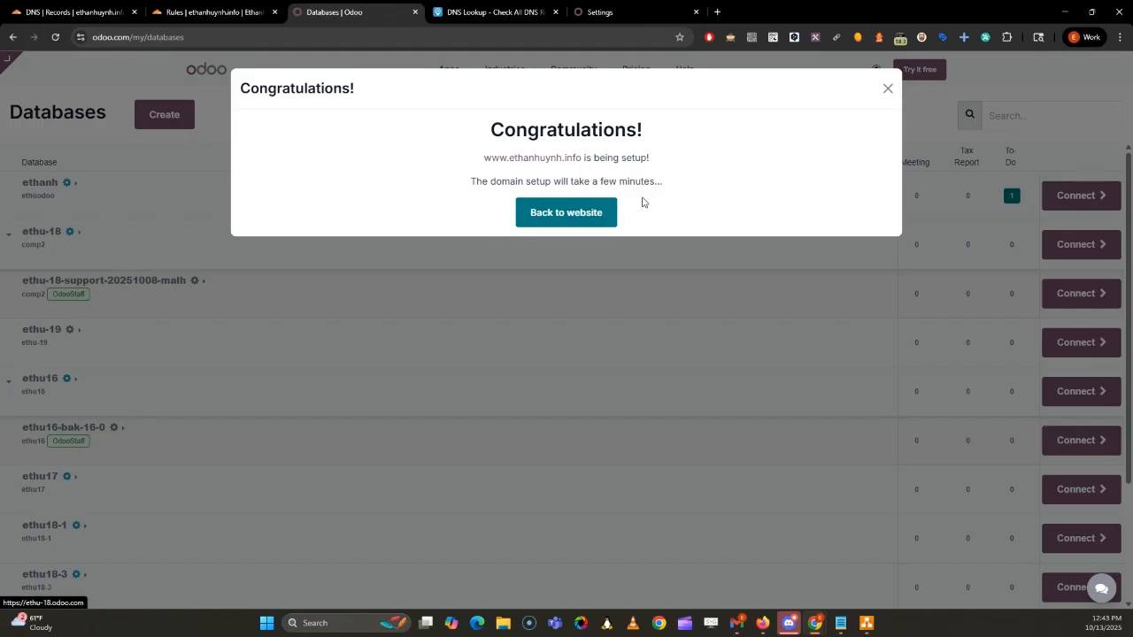
pyautogui.click(886, 88)
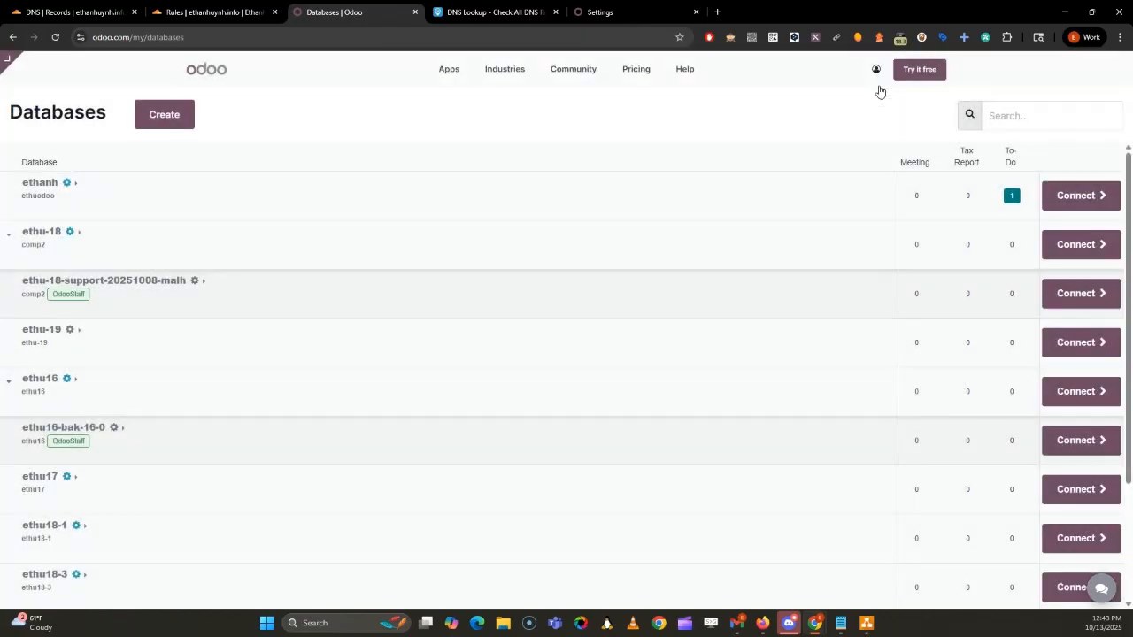
# - Check the domain names registered for the ethu-18 database, focusing on the newly added www address
pyautogui.click(79, 231)
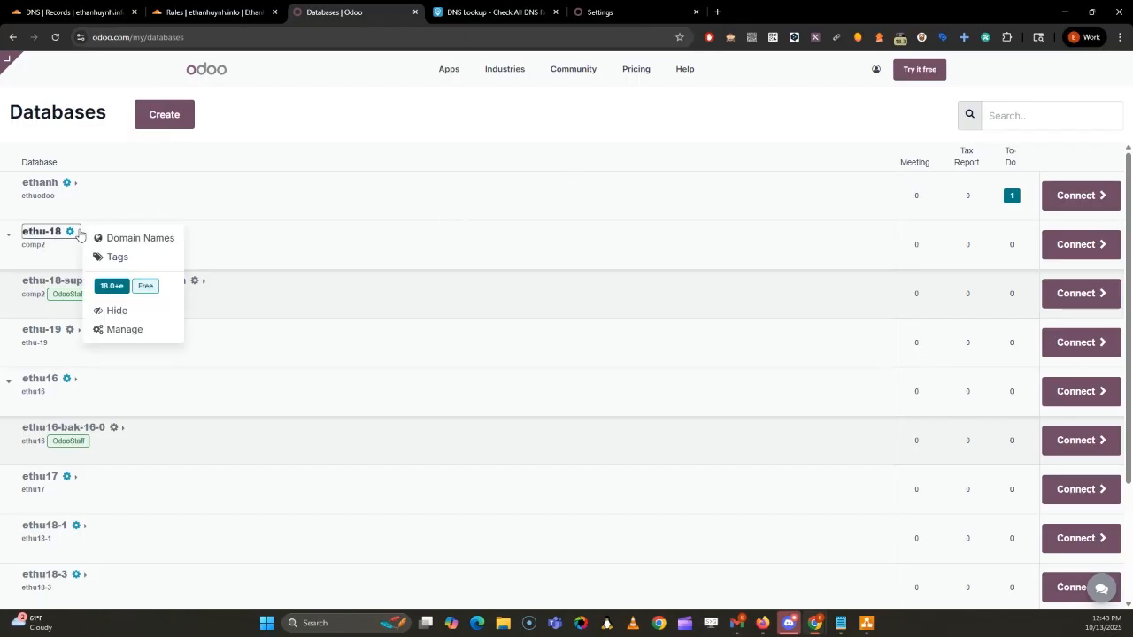
pyautogui.click(126, 240)
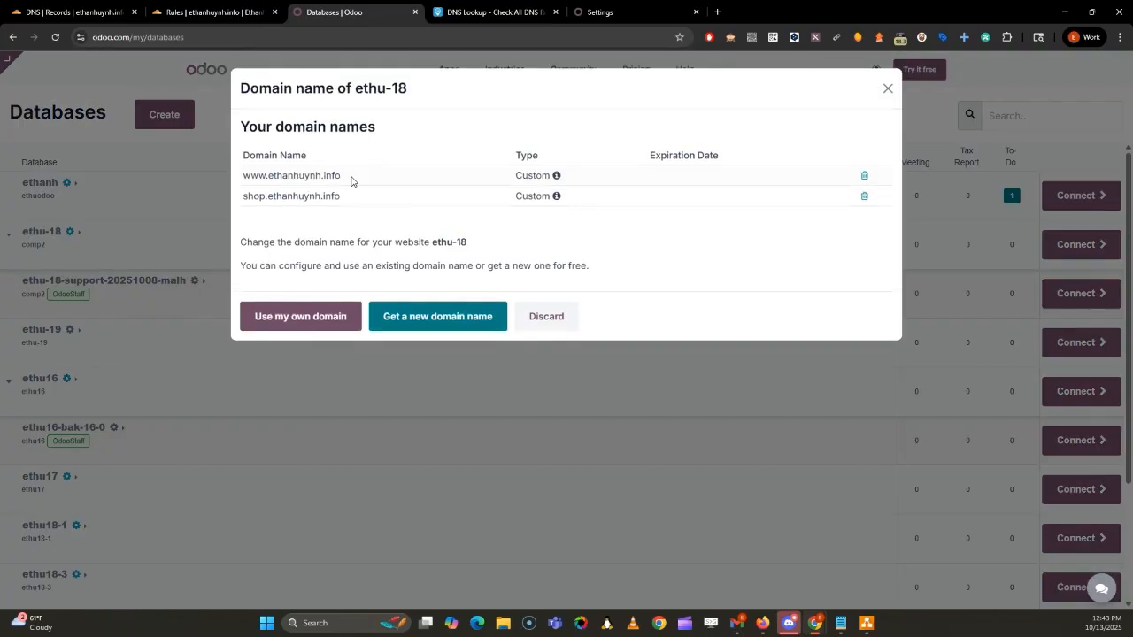
pyautogui.moveTo(351, 180); pyautogui.dragTo(541, 139)
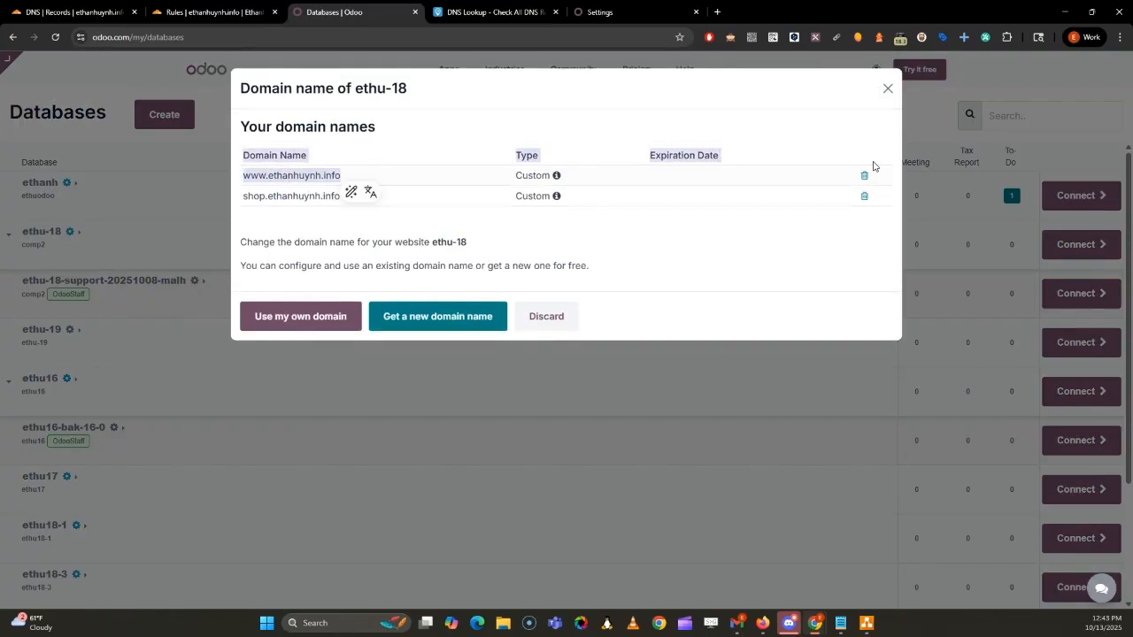
pyautogui.click(887, 90)
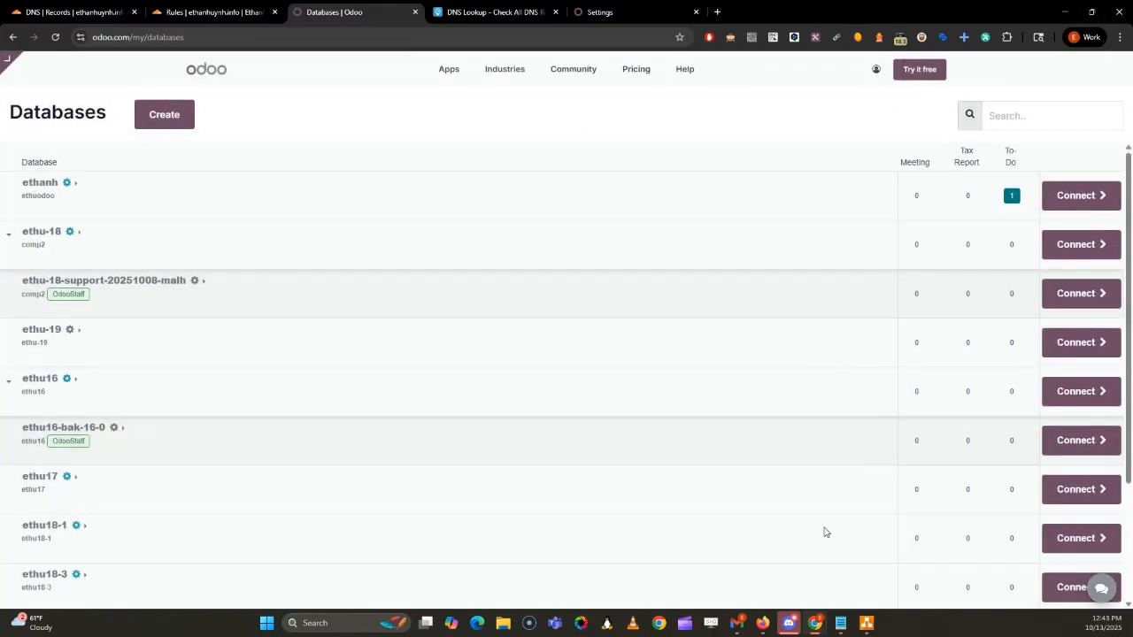
# - Switch to draw.io and review the Odoo website stage of the domain connection diagram
pyautogui.moveTo(866, 627)
pyautogui.click(929, 544)
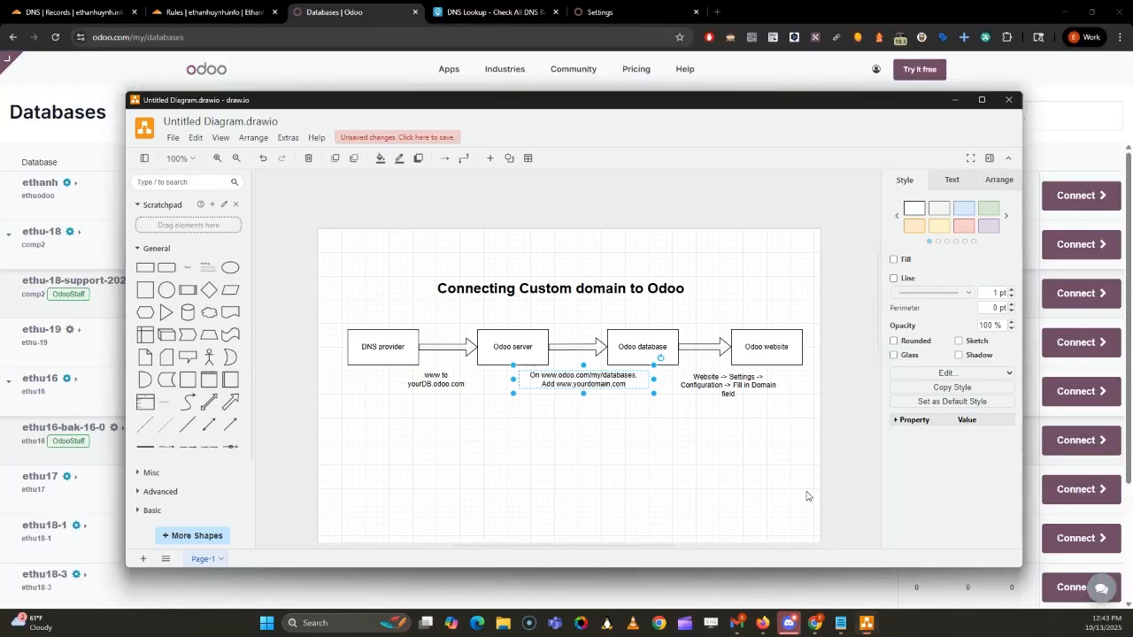
pyautogui.rightClick(577, 412)
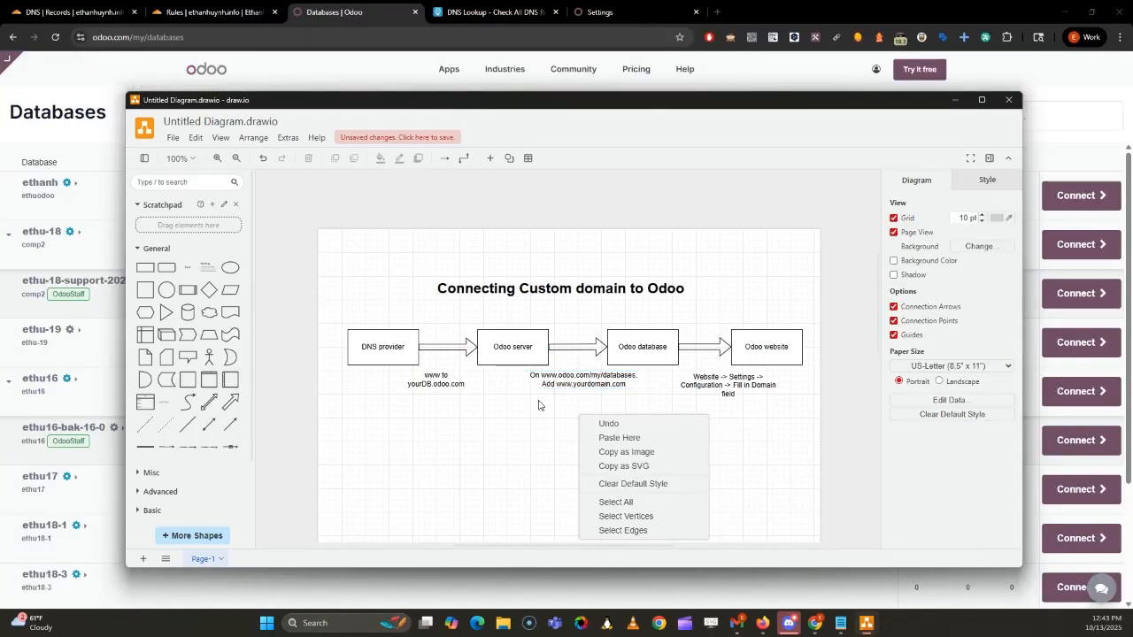
pyautogui.press('Escape')
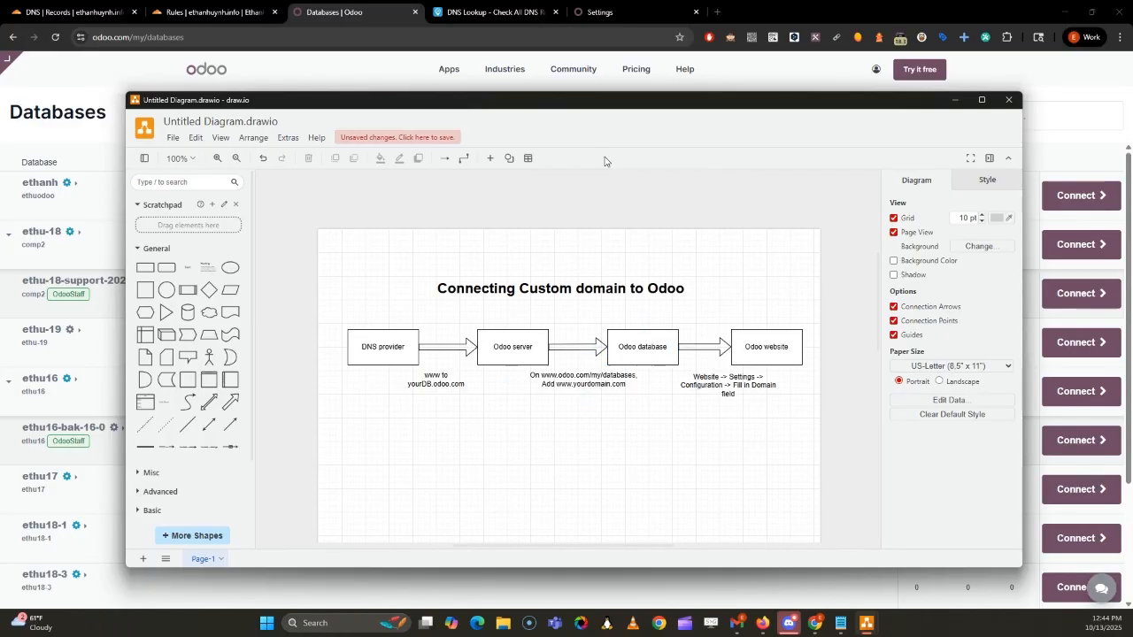
pyautogui.click(589, 10)
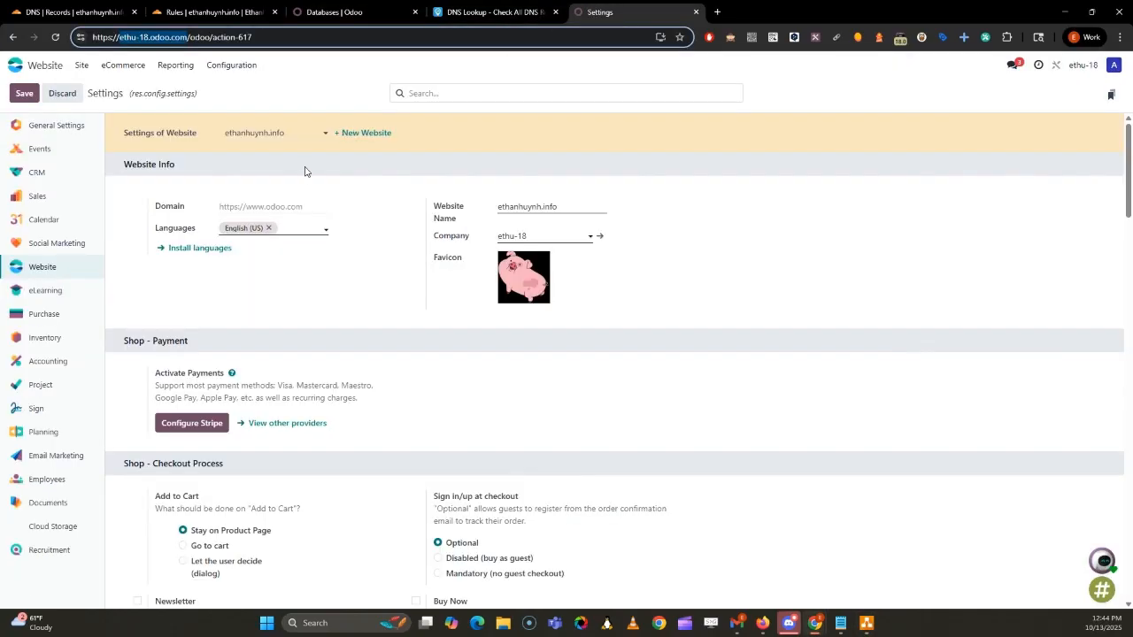
pyautogui.click(244, 206)
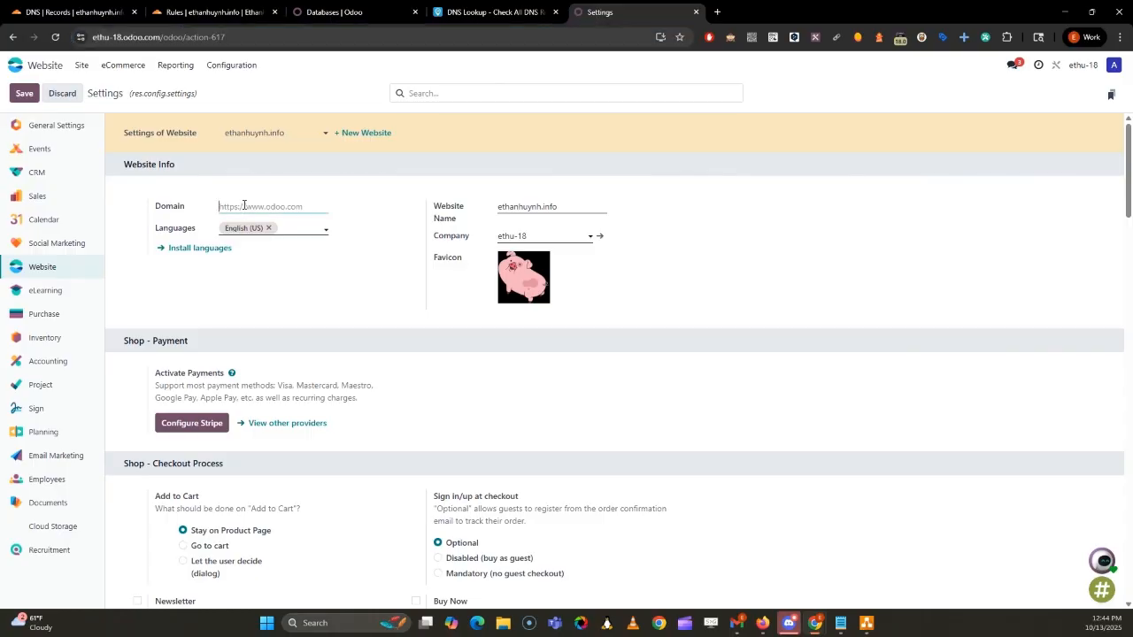
pyautogui.write('http')
pyautogui.write('s://www.ethanhuynh.info.')
pyautogui.click(29, 87)
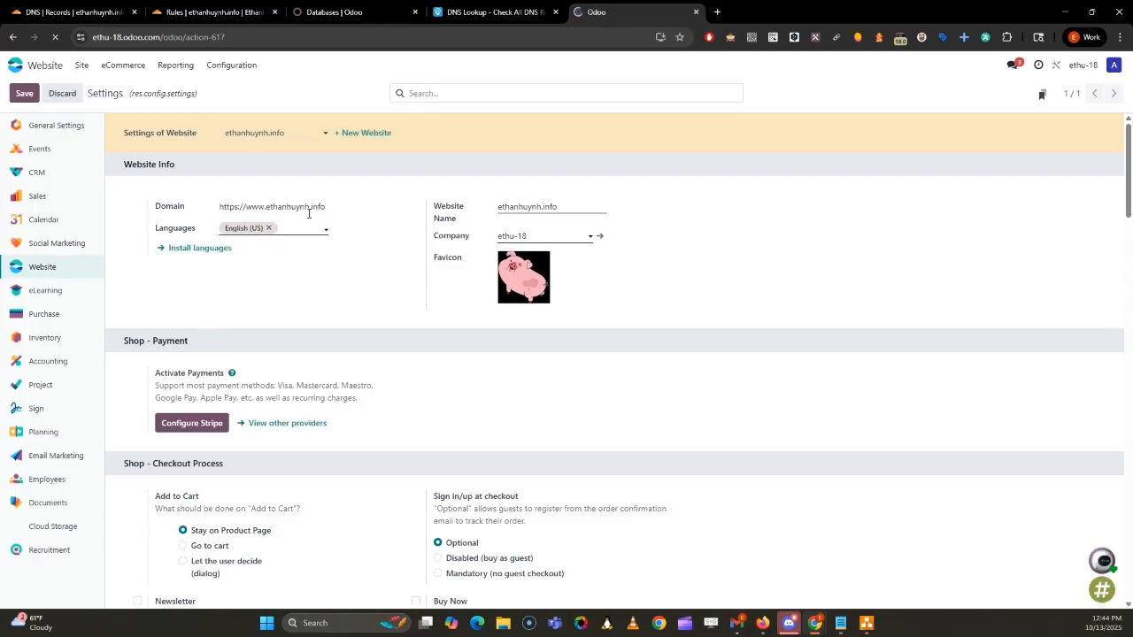
pyautogui.doubleClick(232, 206)
pyautogui.moveTo(241, 206); pyautogui.dragTo(209, 212)
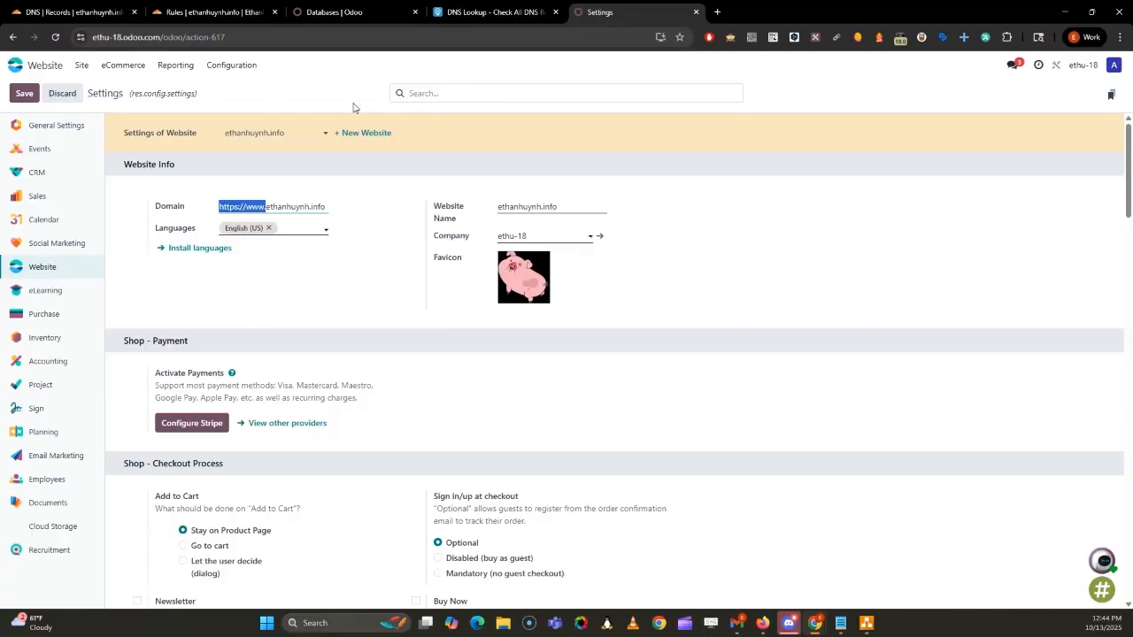
# - In Cloudflare's DNS records, start a new CNAME record with the name @ for the root domain
pyautogui.click(100, 8)
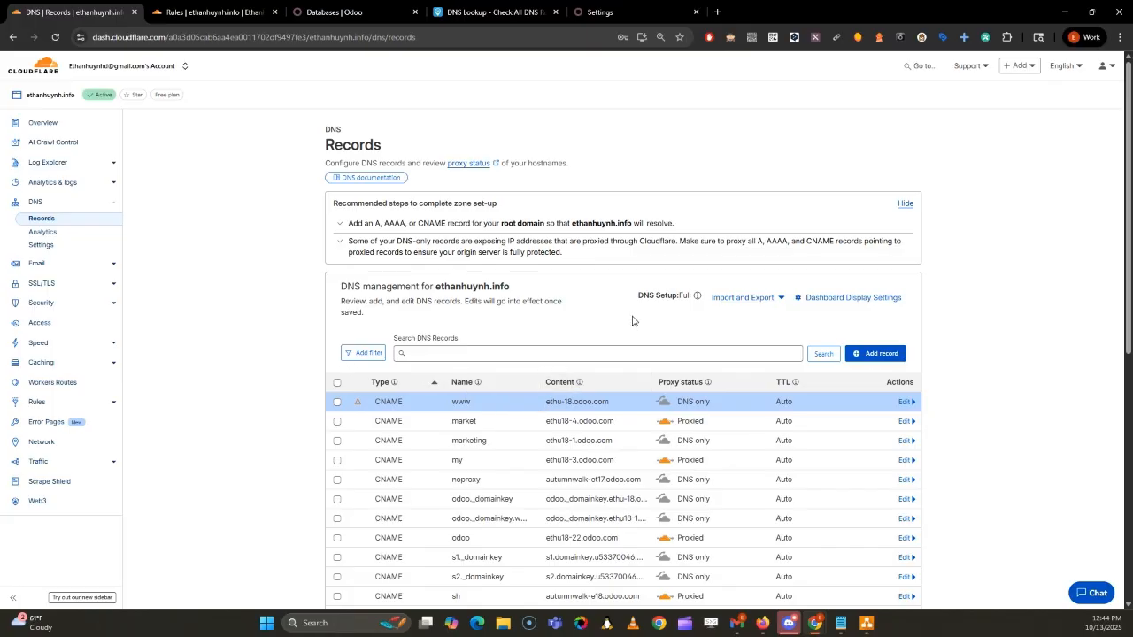
pyautogui.click(874, 354)
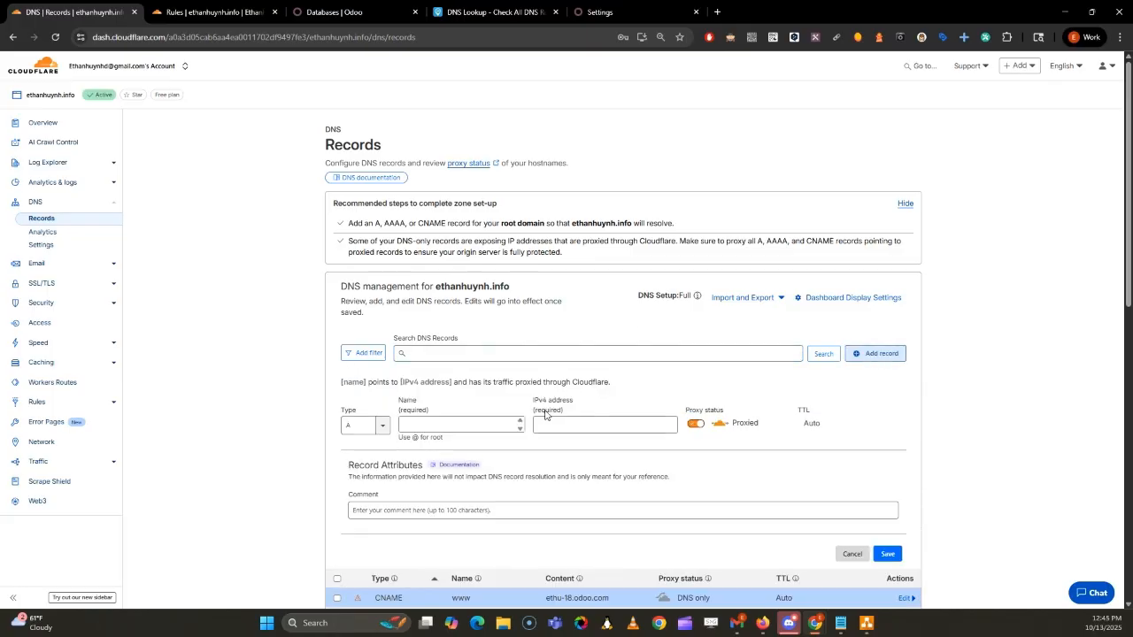
pyautogui.click(370, 426)
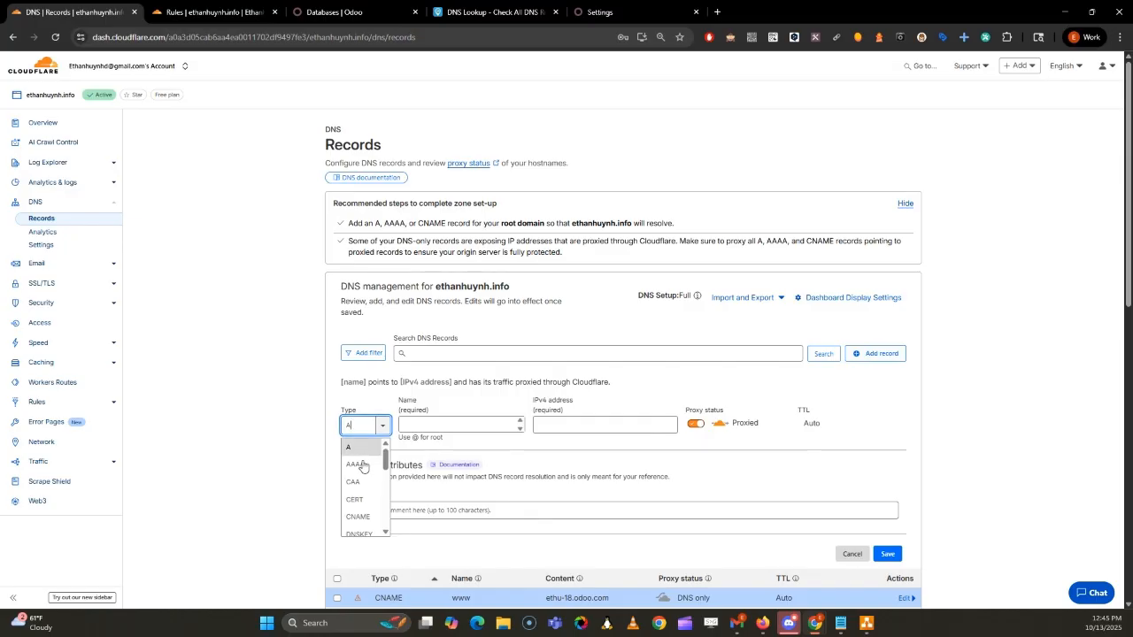
pyautogui.click(358, 517)
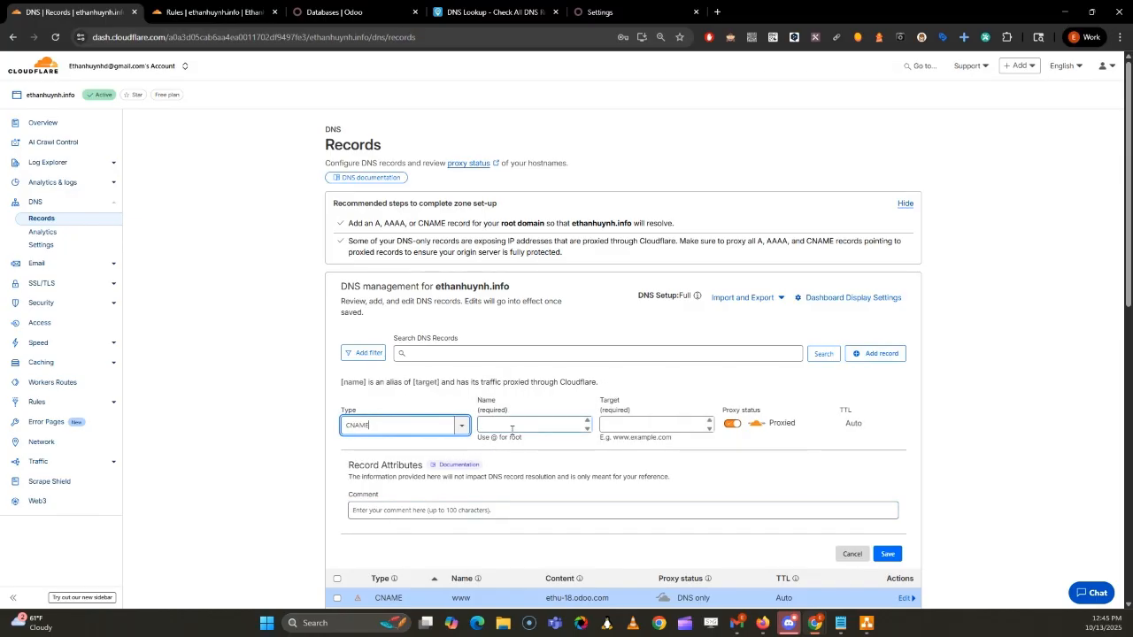
pyautogui.click(518, 424)
pyautogui.write('@')
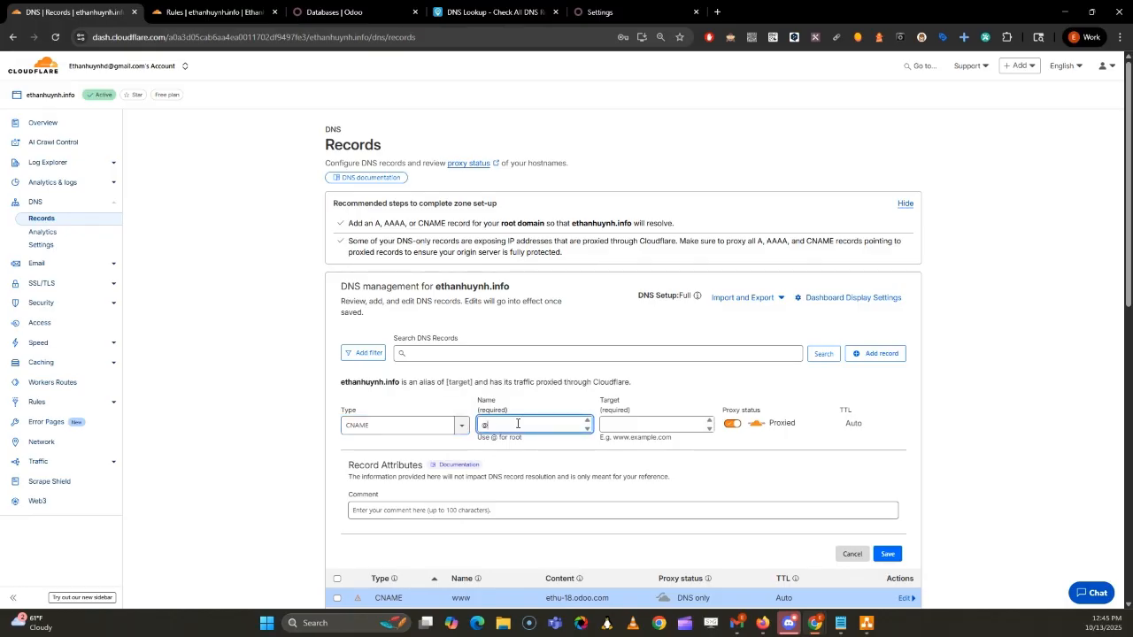
pyautogui.press('BackSpace')
pyautogui.write('etha')
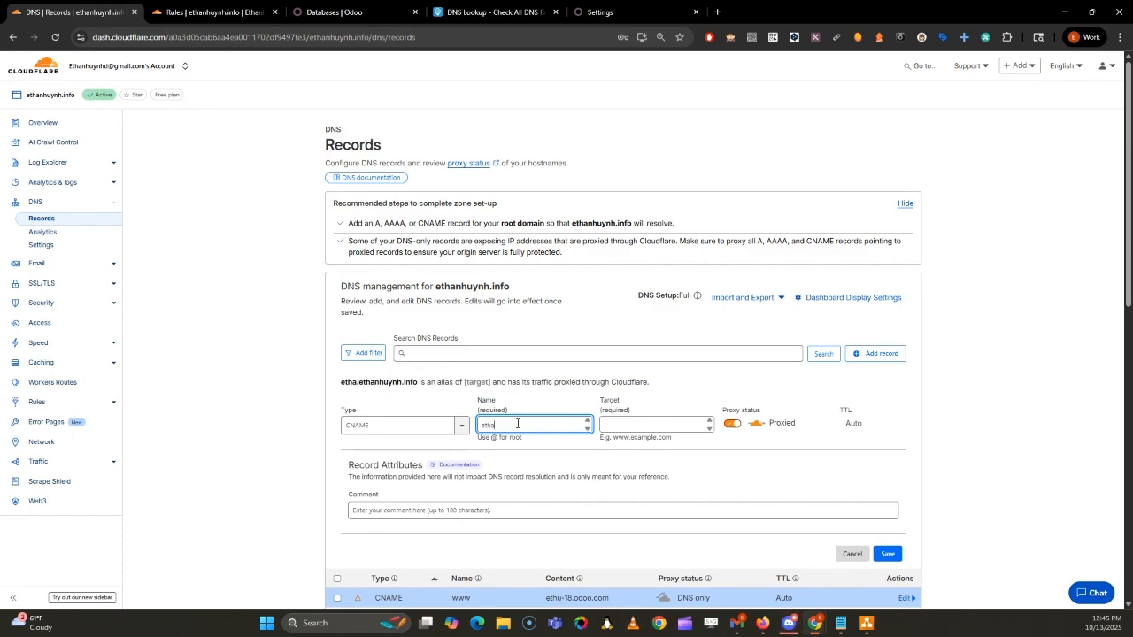
pyautogui.write('nhuyn')
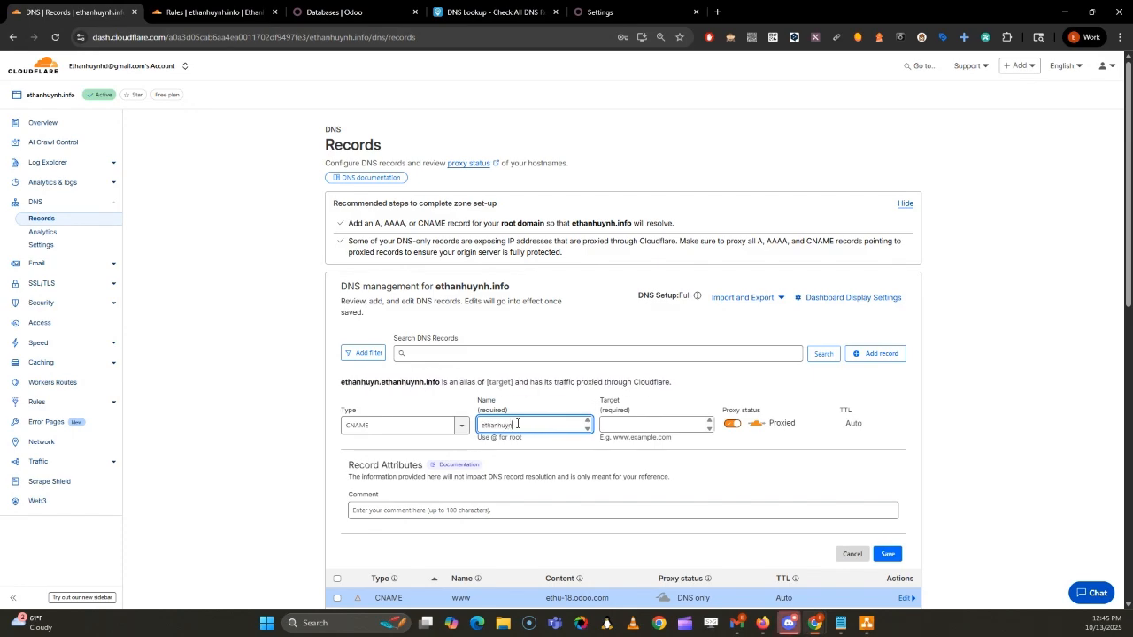
pyautogui.write('h.info')
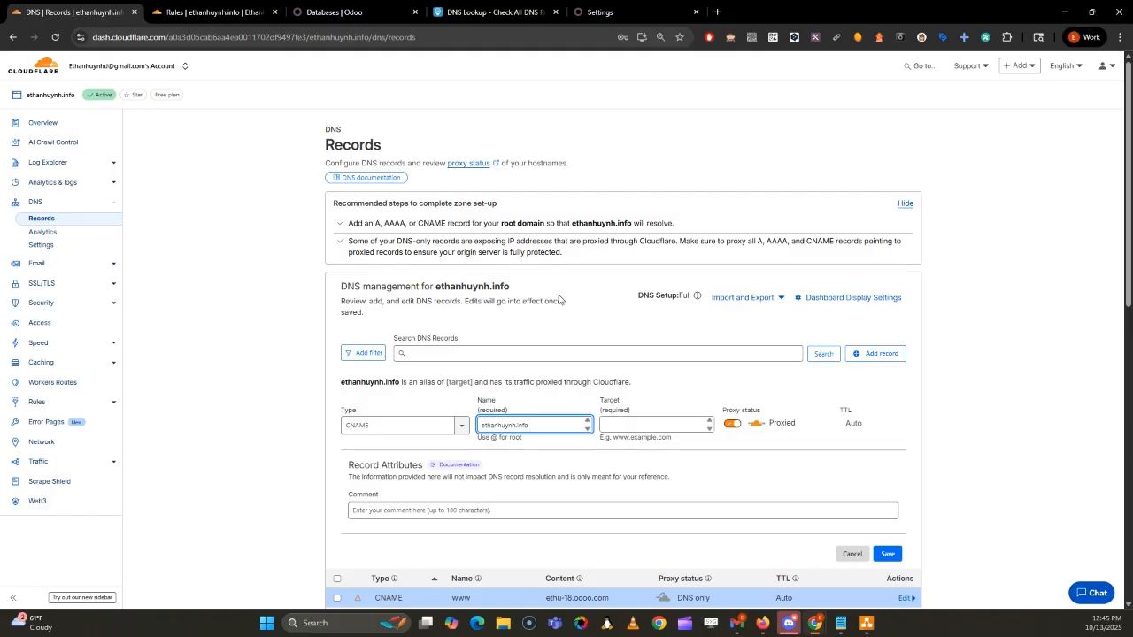
pyautogui.press('BackSpace')
pyautogui.press('BackSpace')
pyautogui.press('BackSpace')
pyautogui.press('BackSpace')
pyautogui.press('BackSpace')
pyautogui.press('BackSpace')
pyautogui.press('BackSpace')
pyautogui.press('BackSpace')
pyautogui.press('BackSpace')
pyautogui.press('BackSpace')
pyautogui.press('BackSpace')
pyautogui.press('BackSpace')
pyautogui.press('BackSpace')
pyautogui.press('BackSpace')
pyautogui.press('BackSpace')
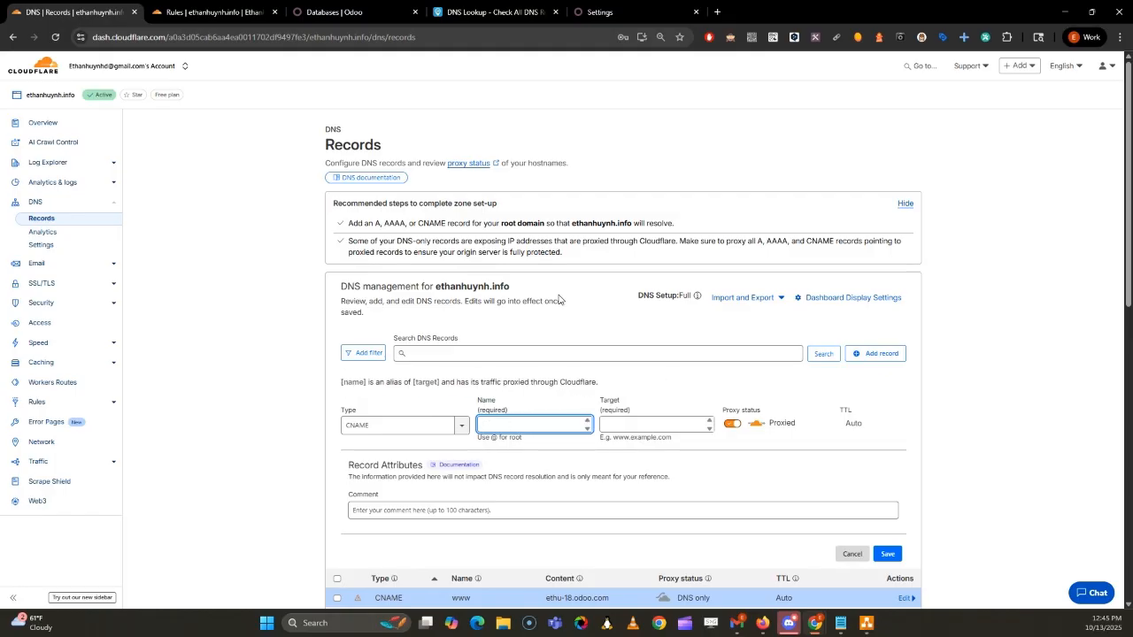
pyautogui.write('@')
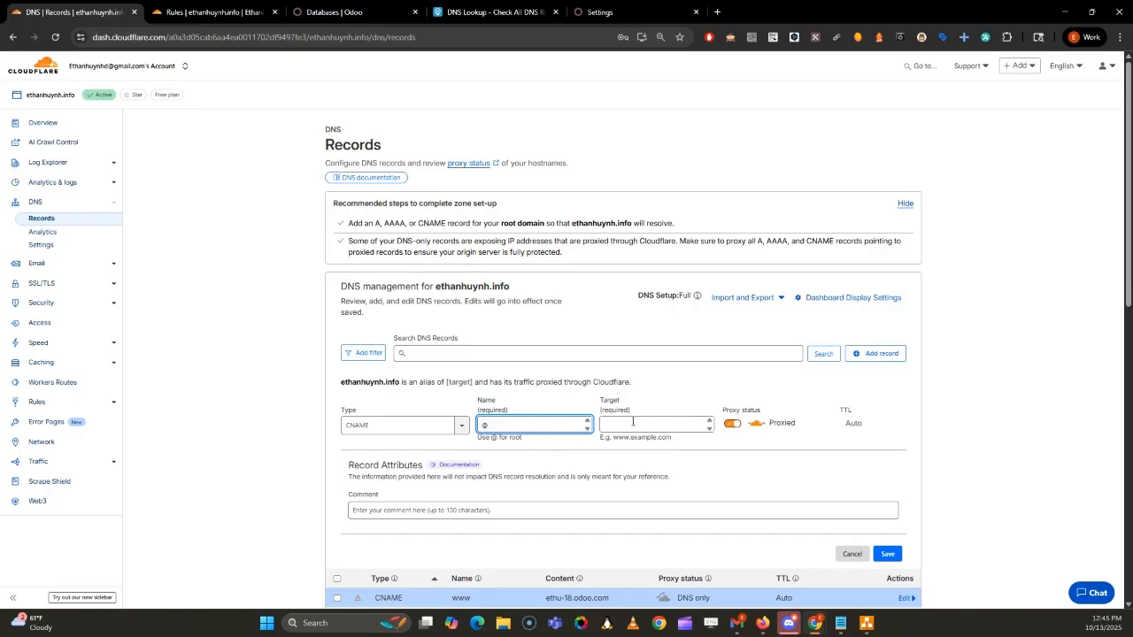
# - Set the root CNAME record's target to the custom domain's www address
pyautogui.click(630, 422)
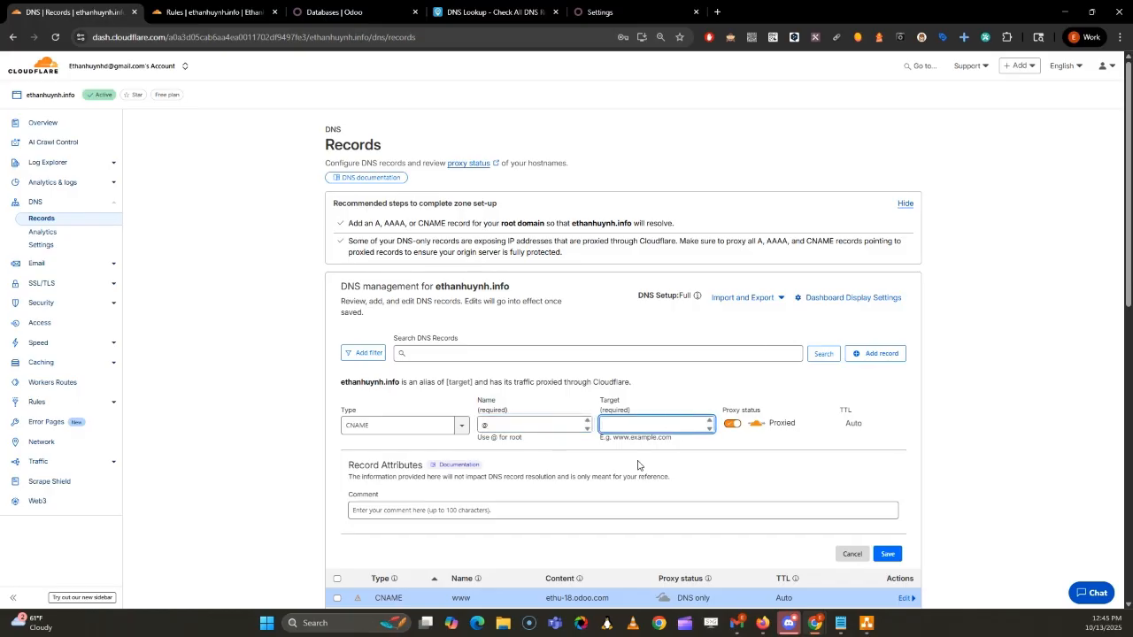
pyautogui.scroll(-1, 637, 466)
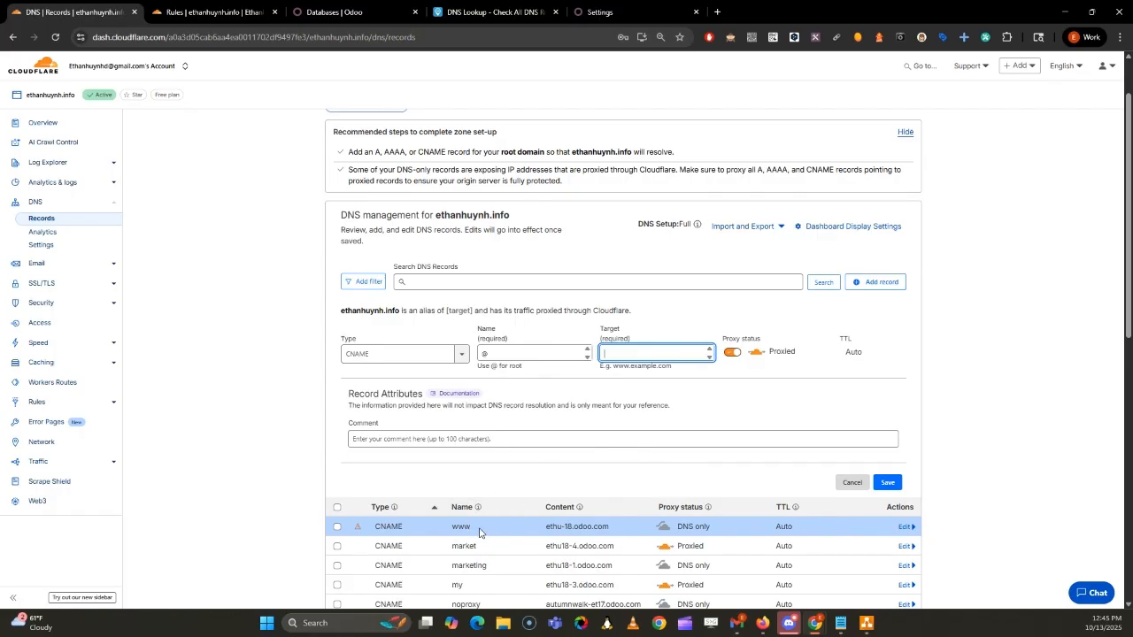
pyautogui.write('www')
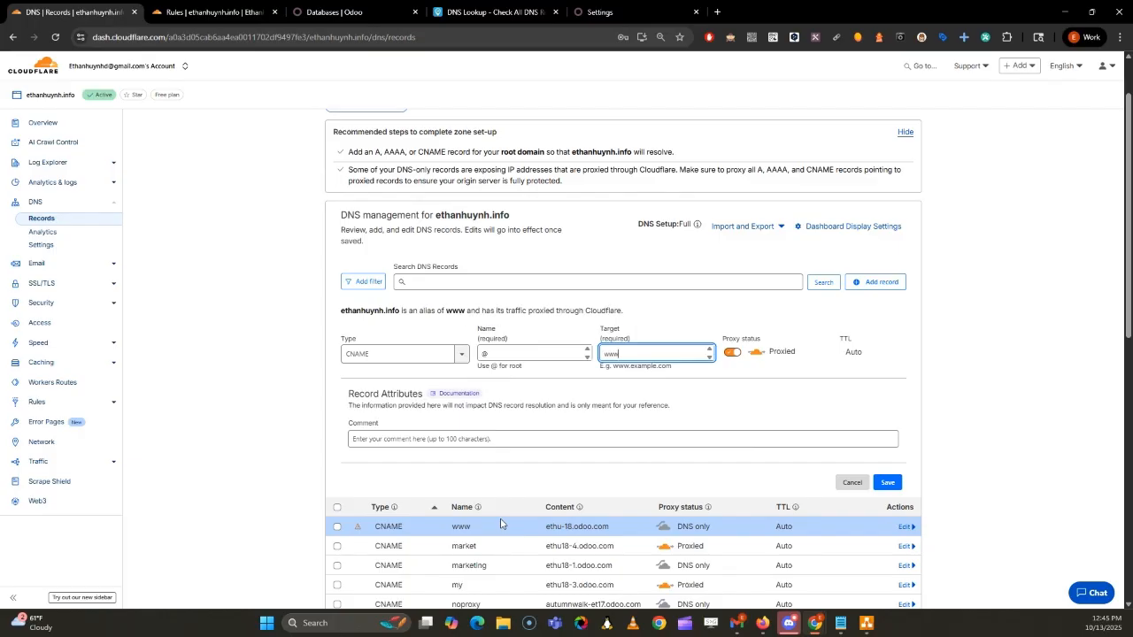
pyautogui.write('.ethanhuy')
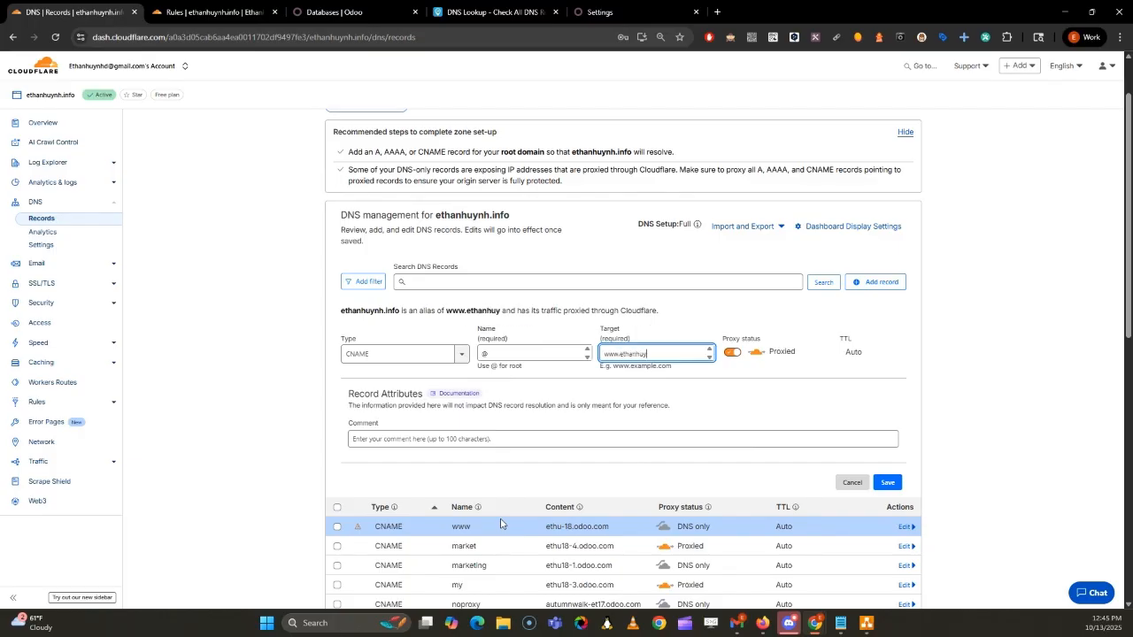
pyautogui.write('nh.info')
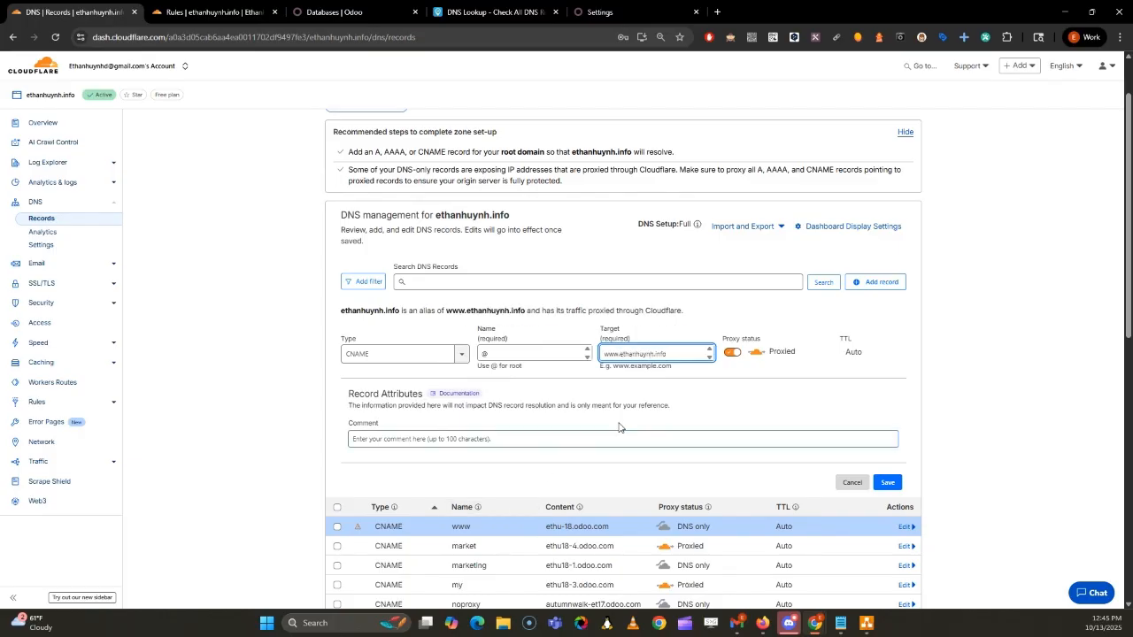
# - Save the new root CNAME record with its proxy status left as Proxied
pyautogui.click(587, 369)
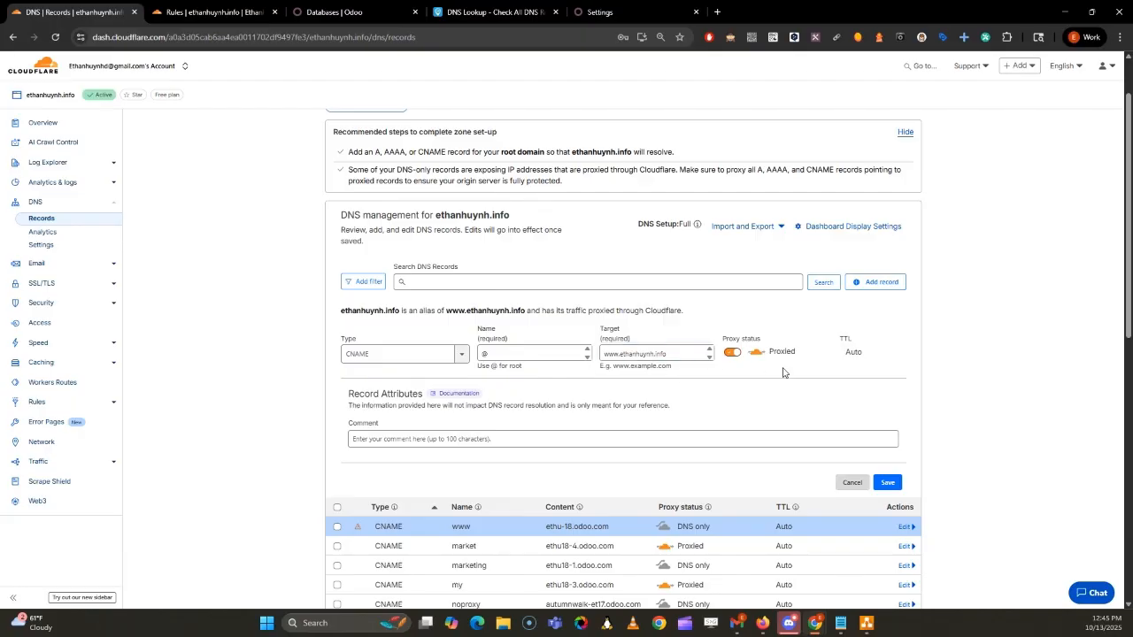
pyautogui.click(886, 485)
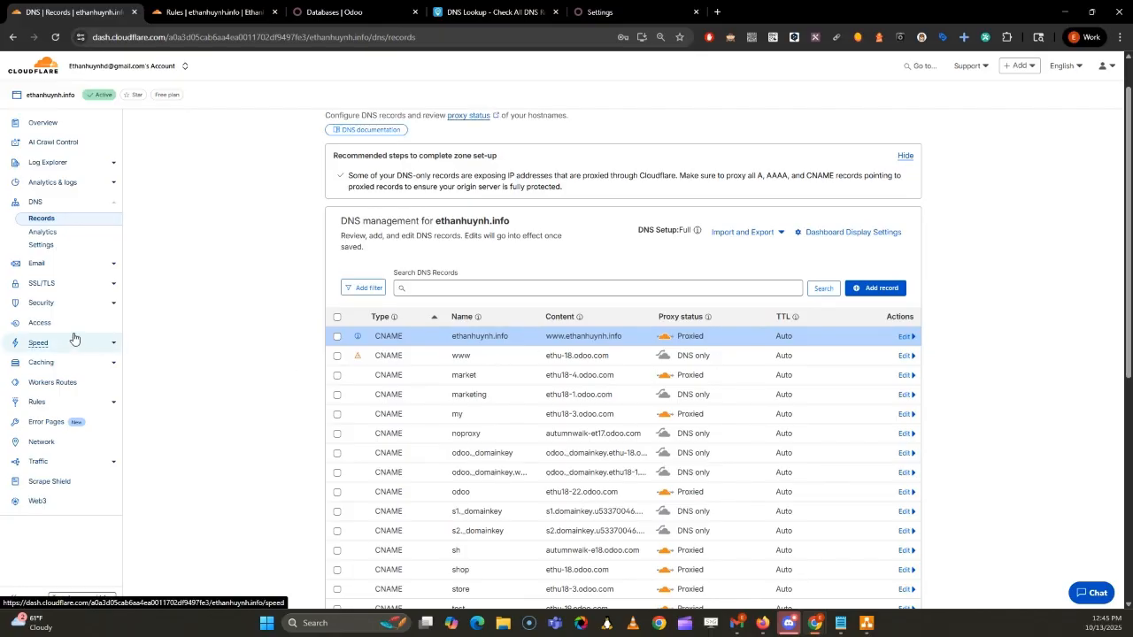
# - In the domain's SSL/TLS settings, switch the encryption mode to Custom SSL/TLS with the Full option and save
pyautogui.click(67, 284)
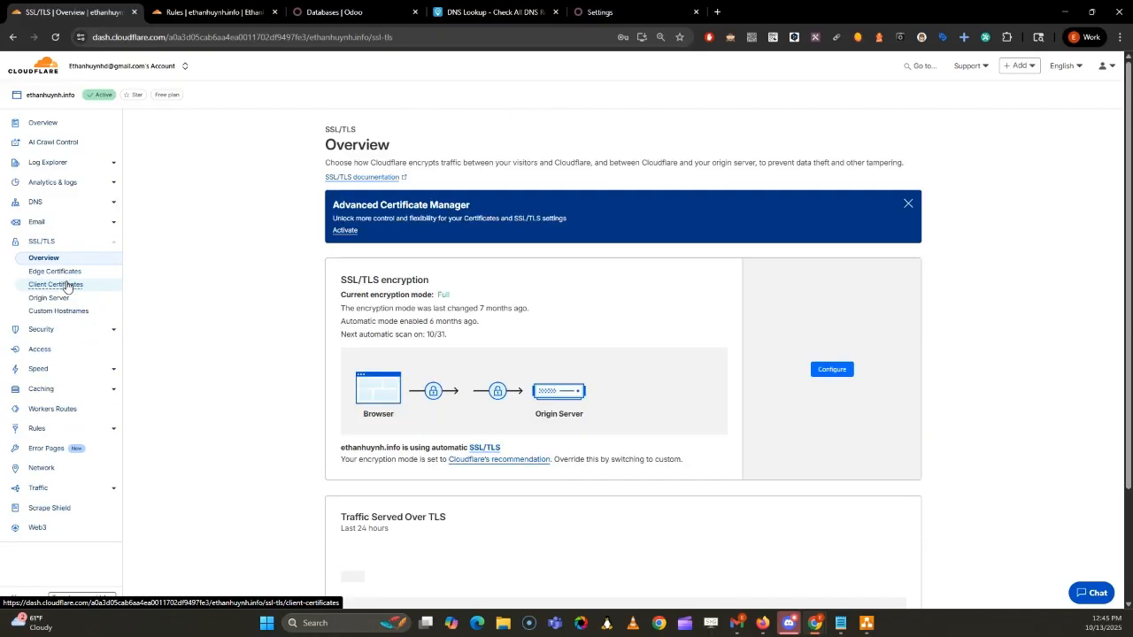
pyautogui.doubleClick(444, 295)
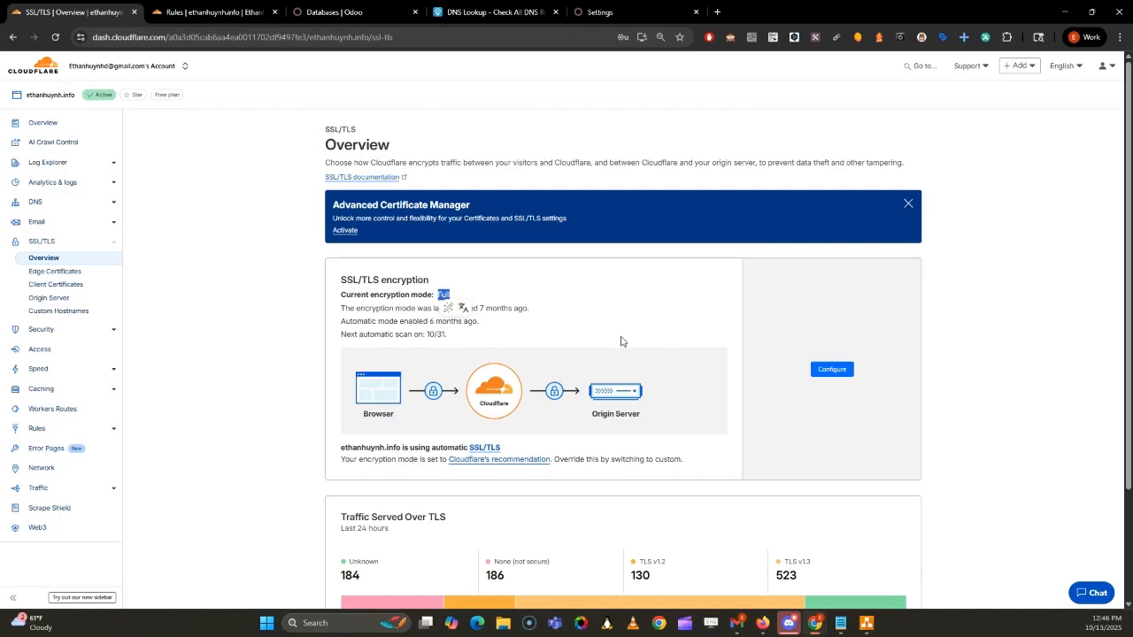
pyautogui.click(831, 368)
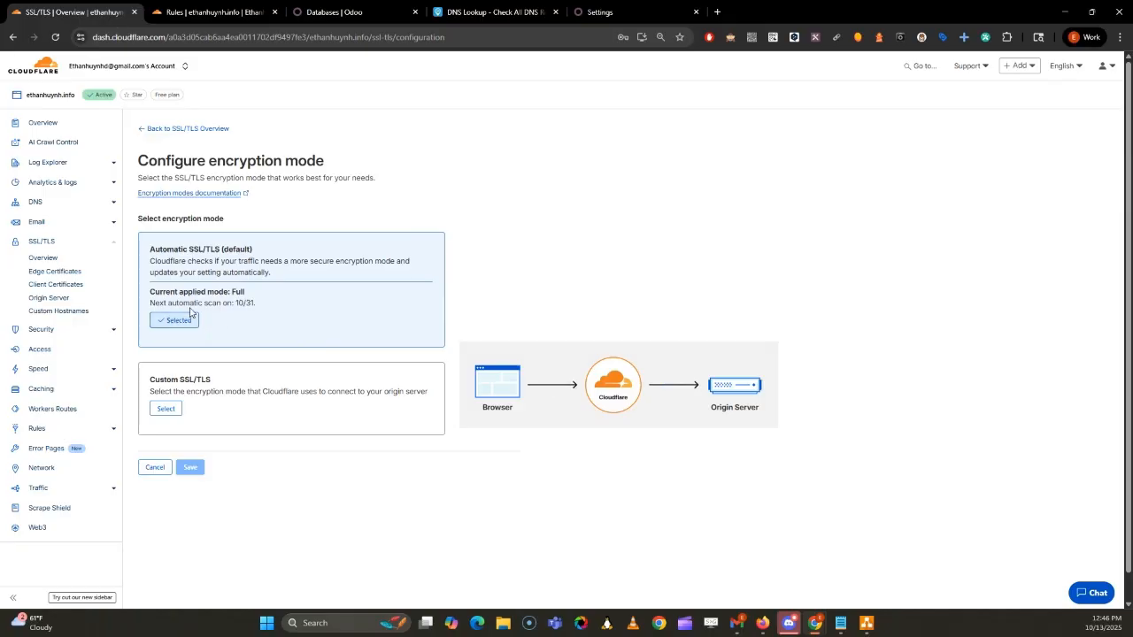
pyautogui.click(166, 408)
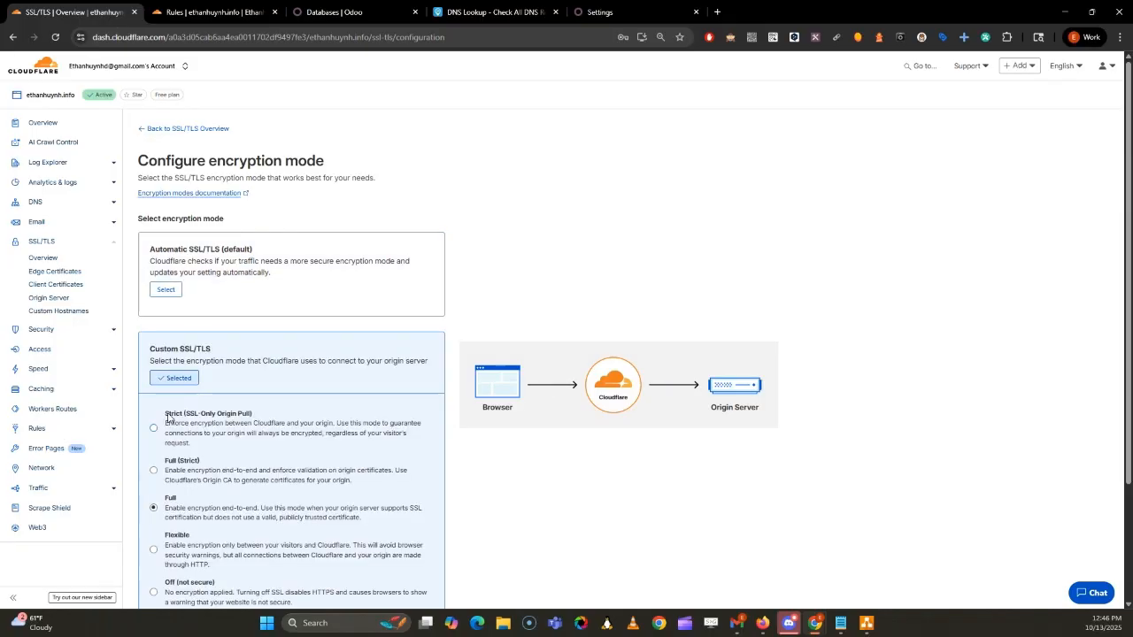
pyautogui.scroll(-1, 173, 469)
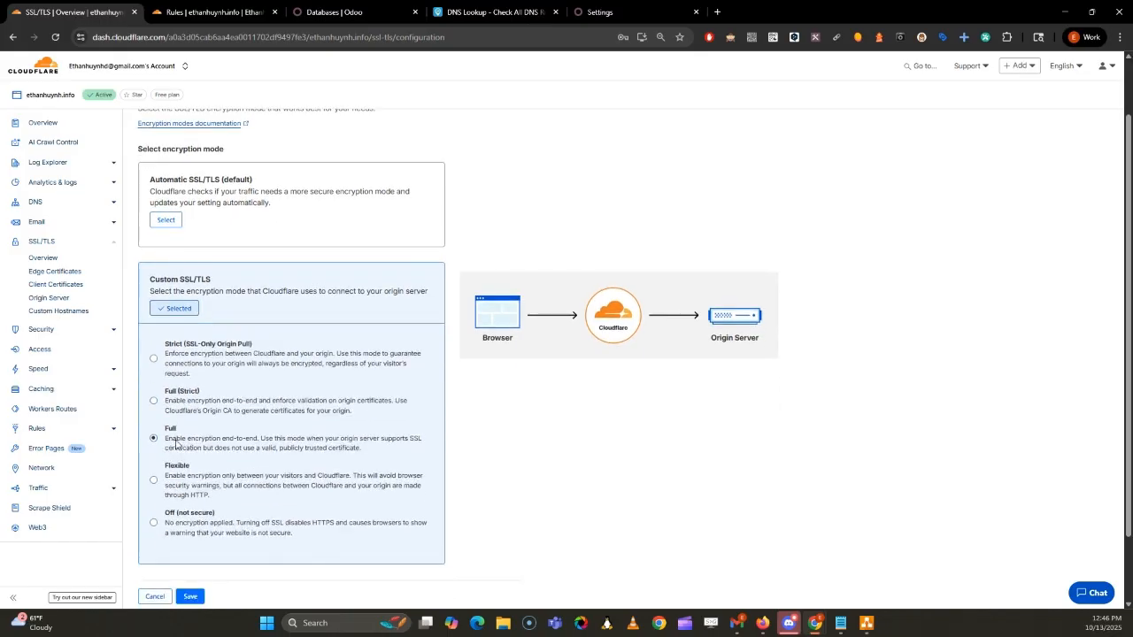
pyautogui.click(190, 599)
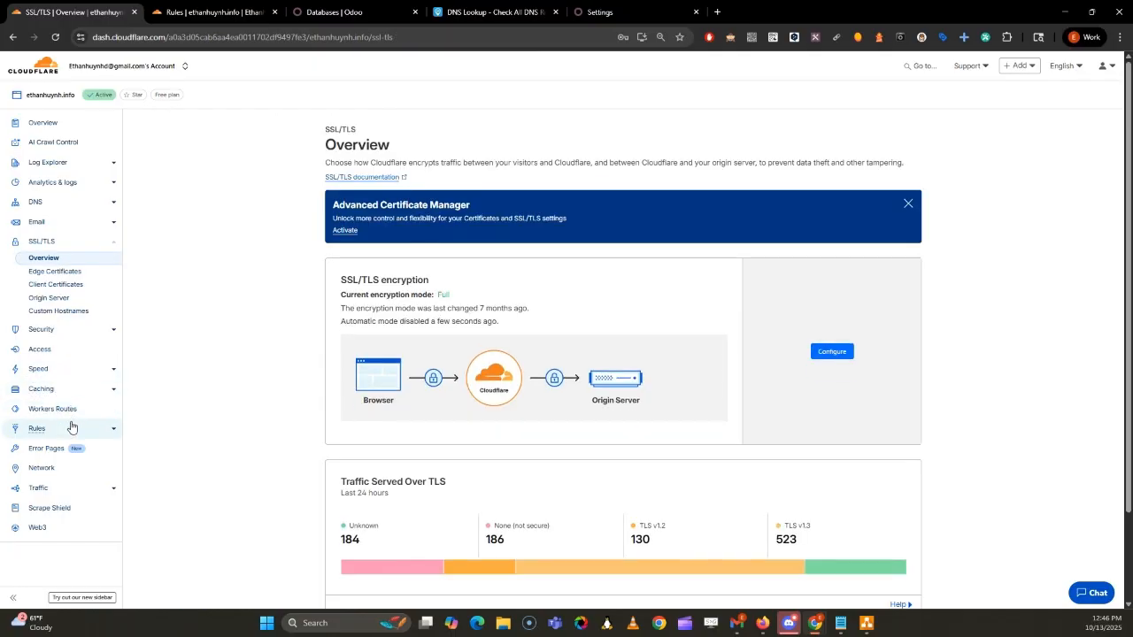
# - Create a new redirect rule for the domain and name it "Hostname to full domain", closing the duplicate Rules tab
pyautogui.click(73, 430)
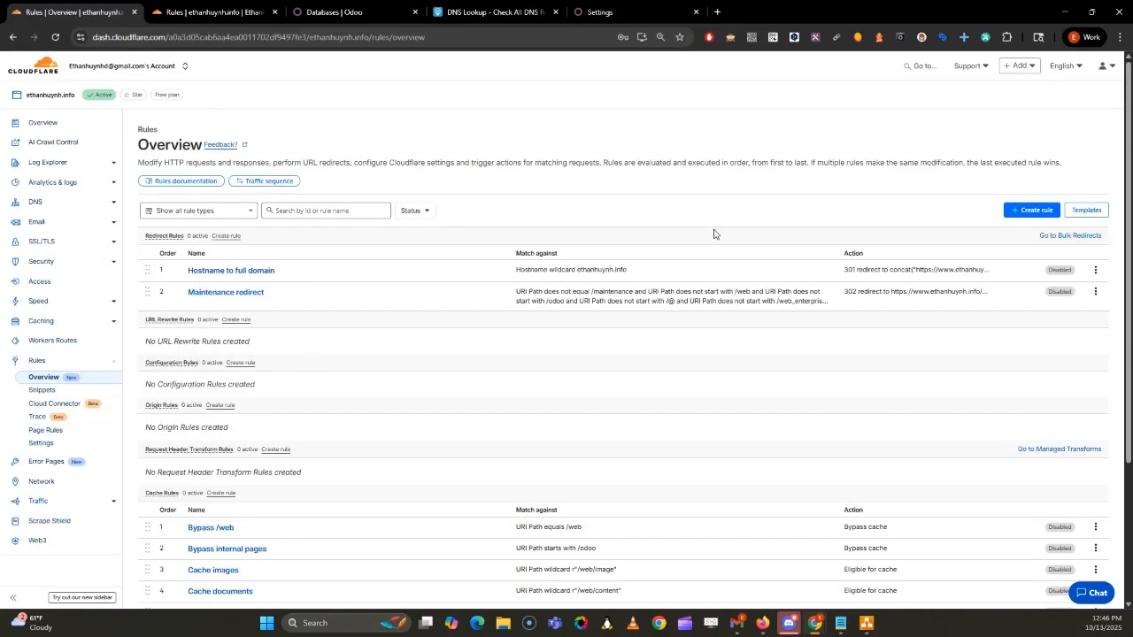
pyautogui.click(1031, 212)
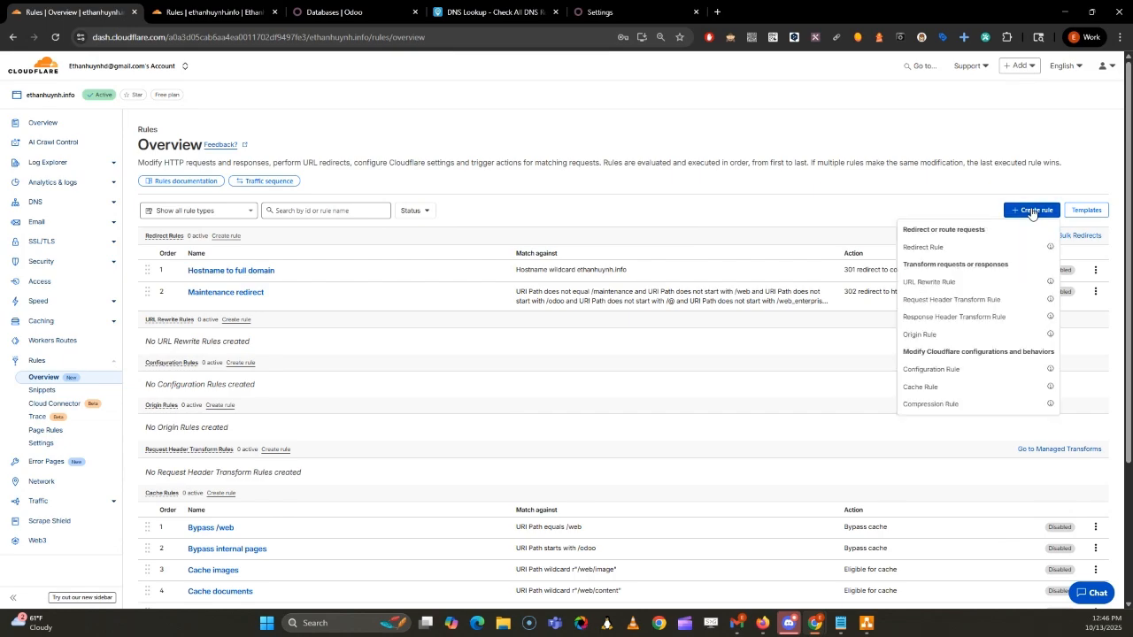
pyautogui.click(981, 248)
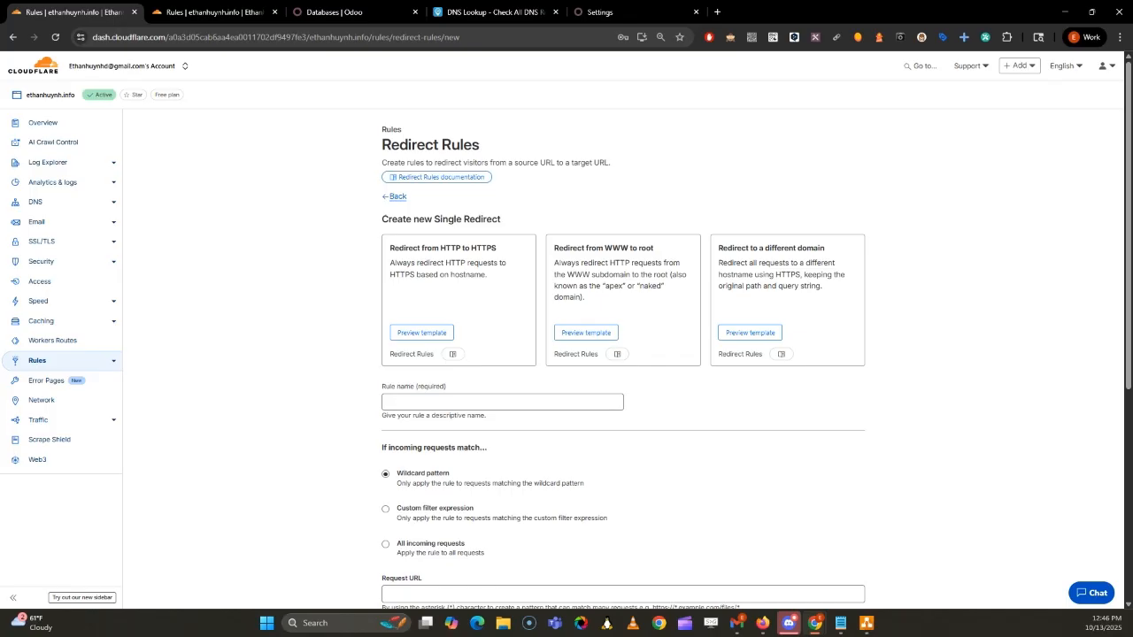
pyautogui.click(274, 11)
pyautogui.click(555, 405)
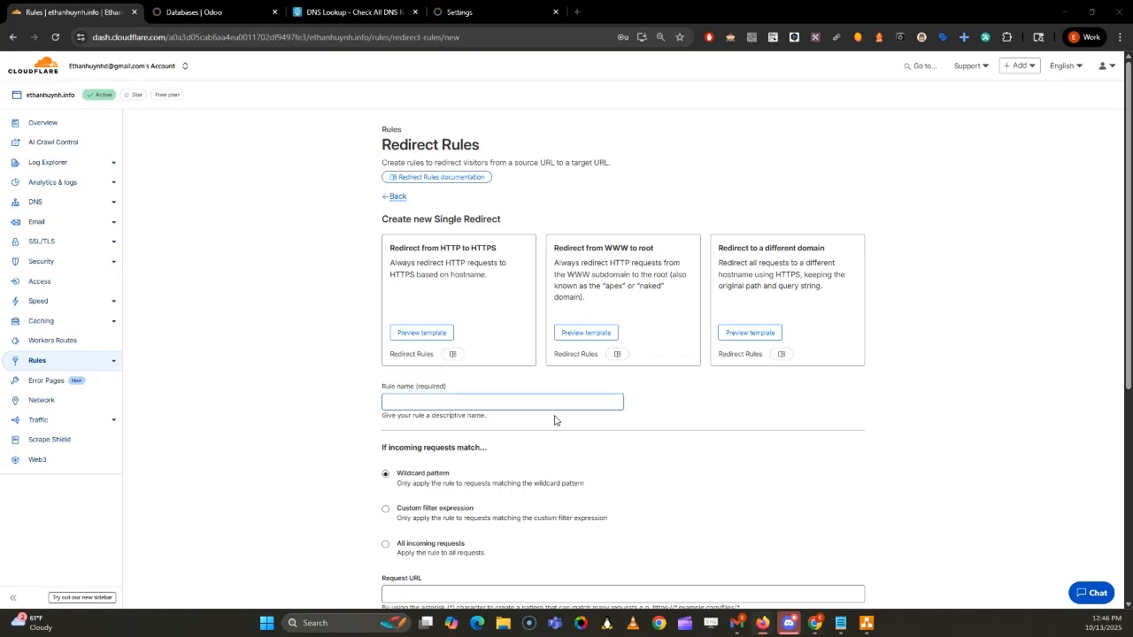
pyautogui.click(493, 400)
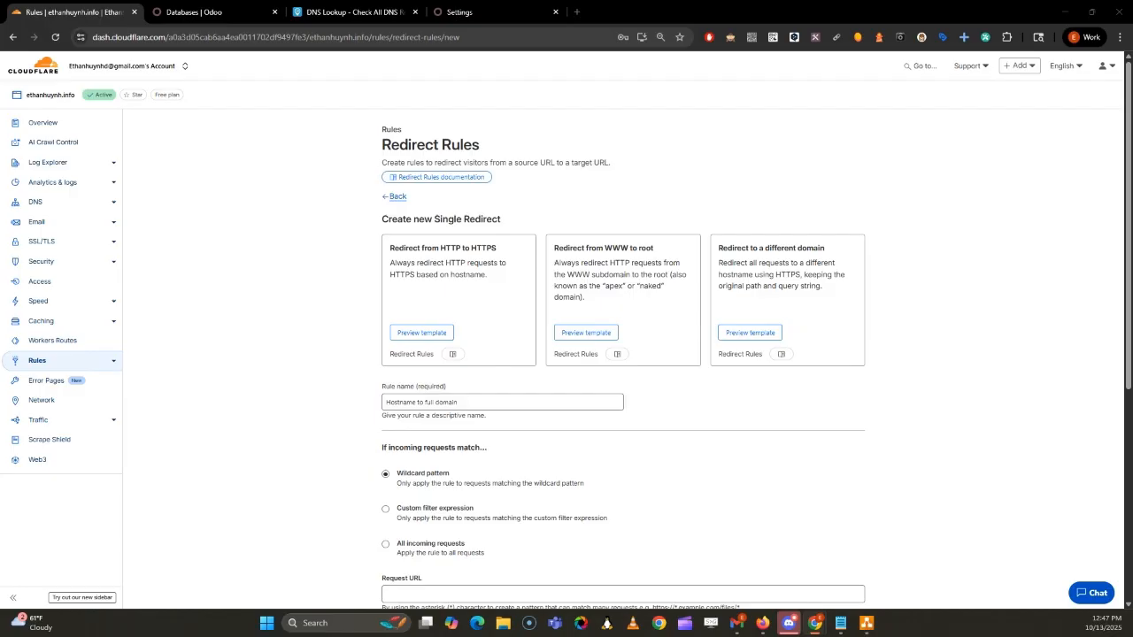
# - Make the redirect rule match by custom filter expression, with Hostname as the field to compare
pyautogui.click(417, 510)
pyautogui.scroll(-1, 486, 539)
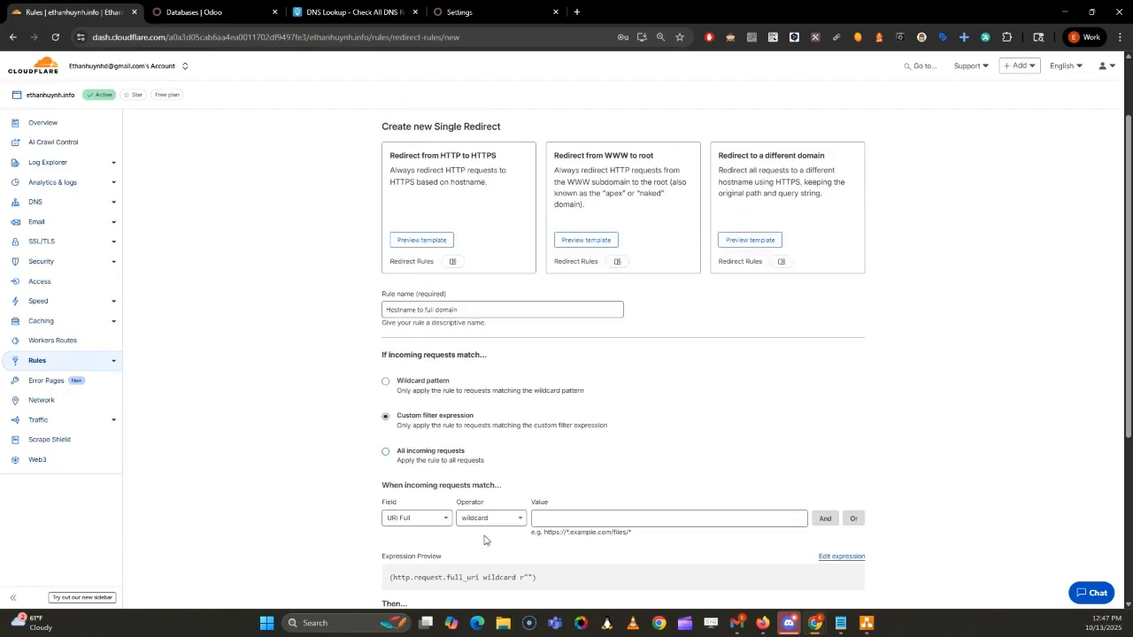
pyautogui.click(422, 517)
pyautogui.scroll(-2, 434, 518)
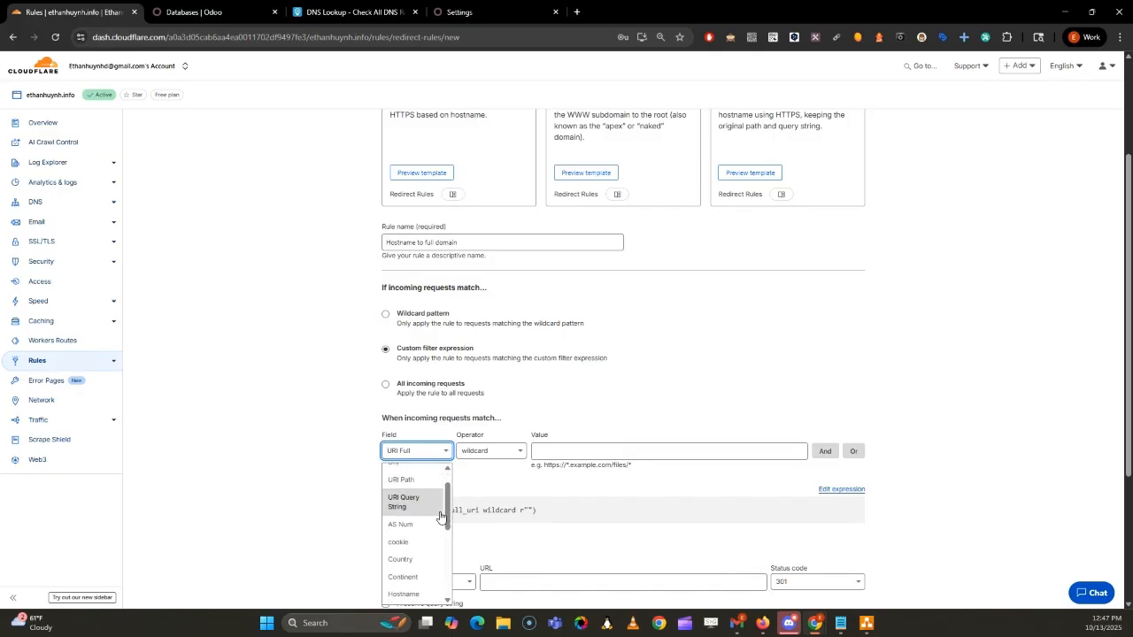
pyautogui.scroll(-1, 434, 523)
pyautogui.click(403, 548)
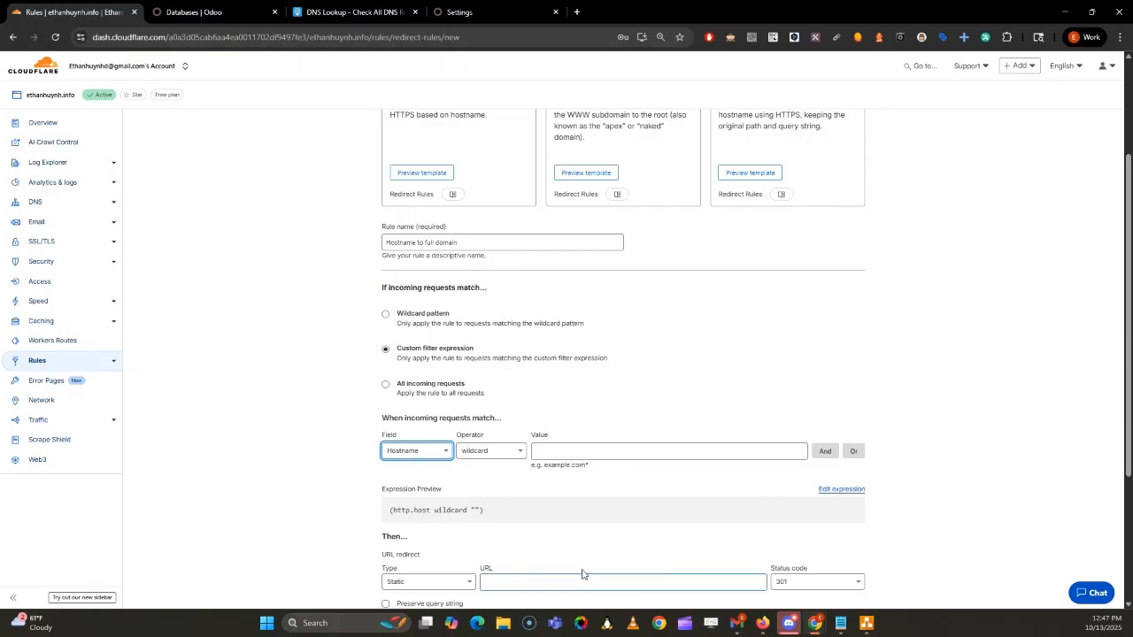
# - Enter the custom root domain, without www or a trailing asterisk, as the hostname's wildcard value
pyautogui.click(573, 451)
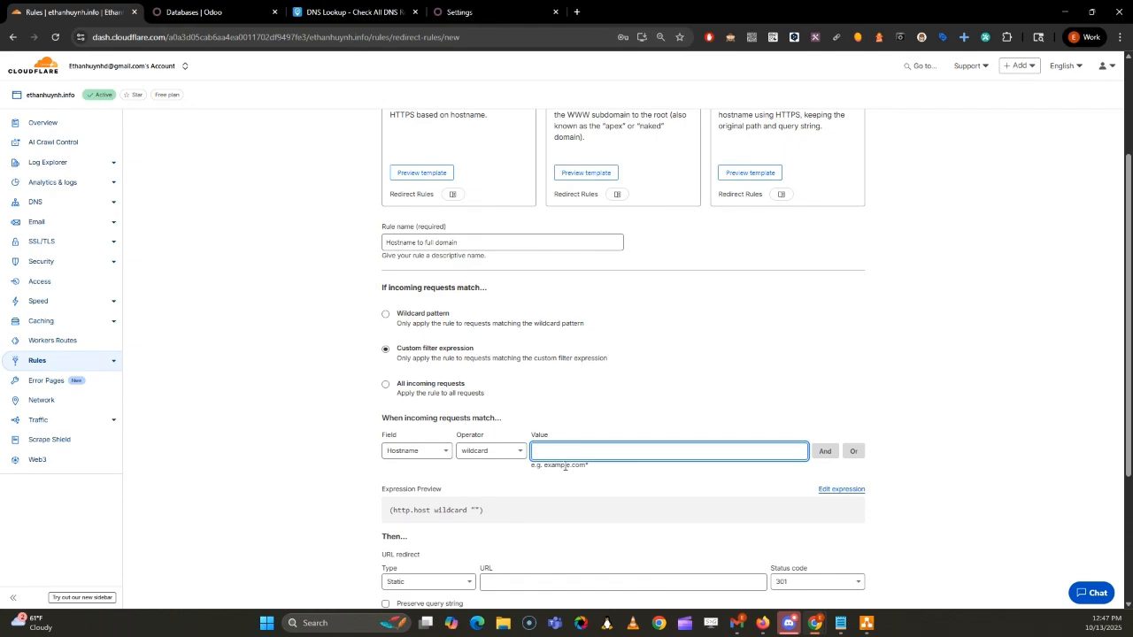
pyautogui.write('ethanhuynh.info')
pyautogui.moveTo(586, 468); pyautogui.dragTo(590, 466)
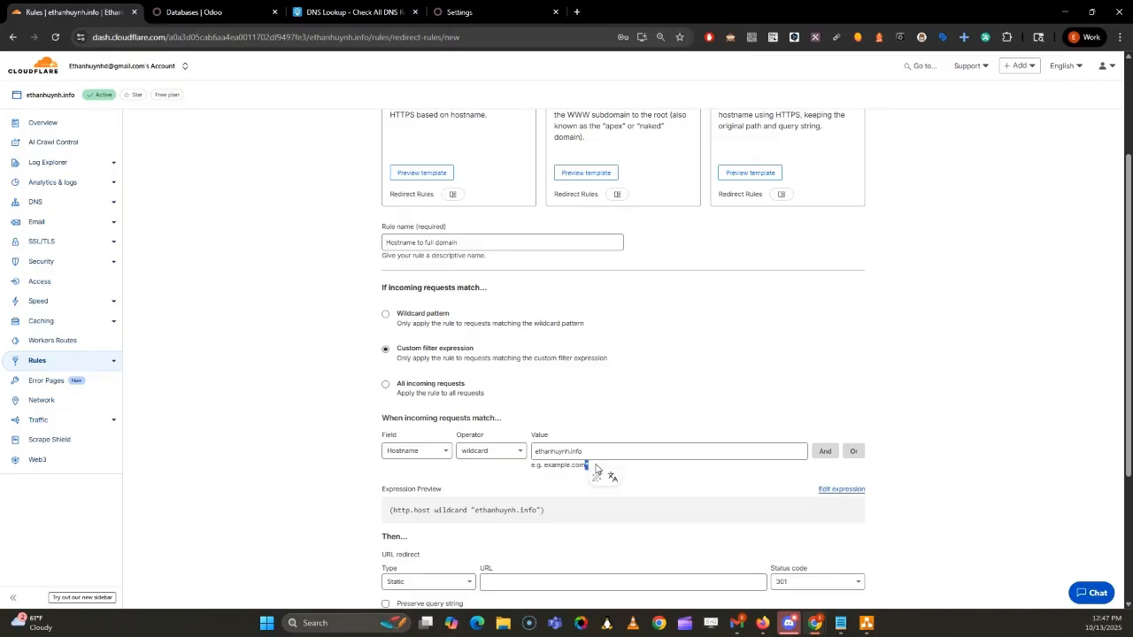
pyautogui.scroll(-1, 584, 469)
pyautogui.click(575, 469)
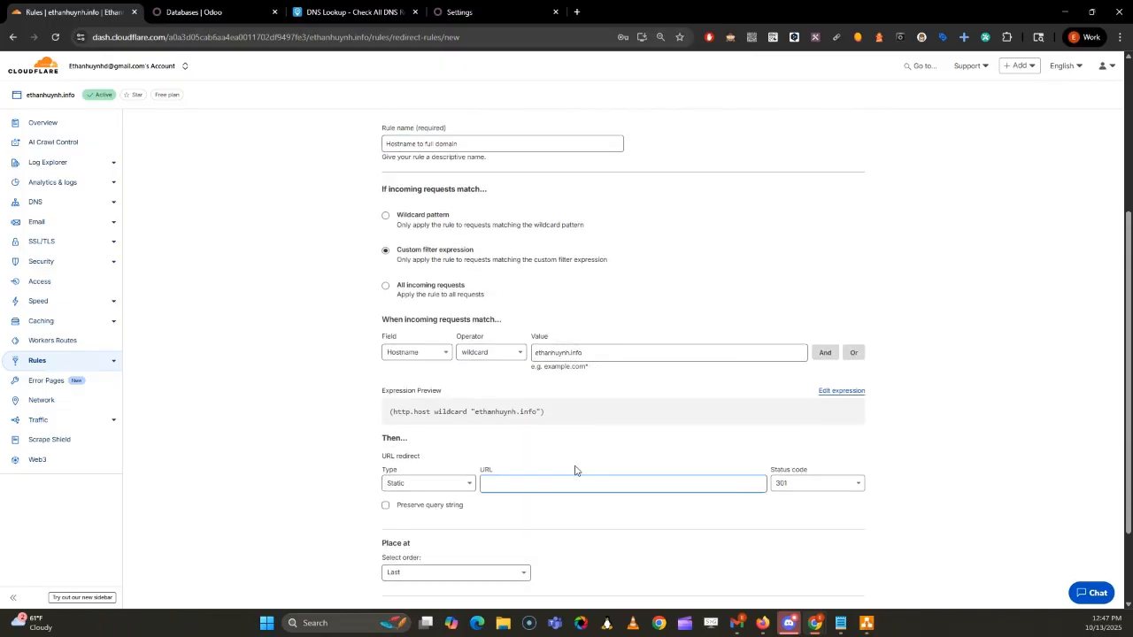
pyautogui.scroll(-1, 580, 416)
pyautogui.click(595, 307)
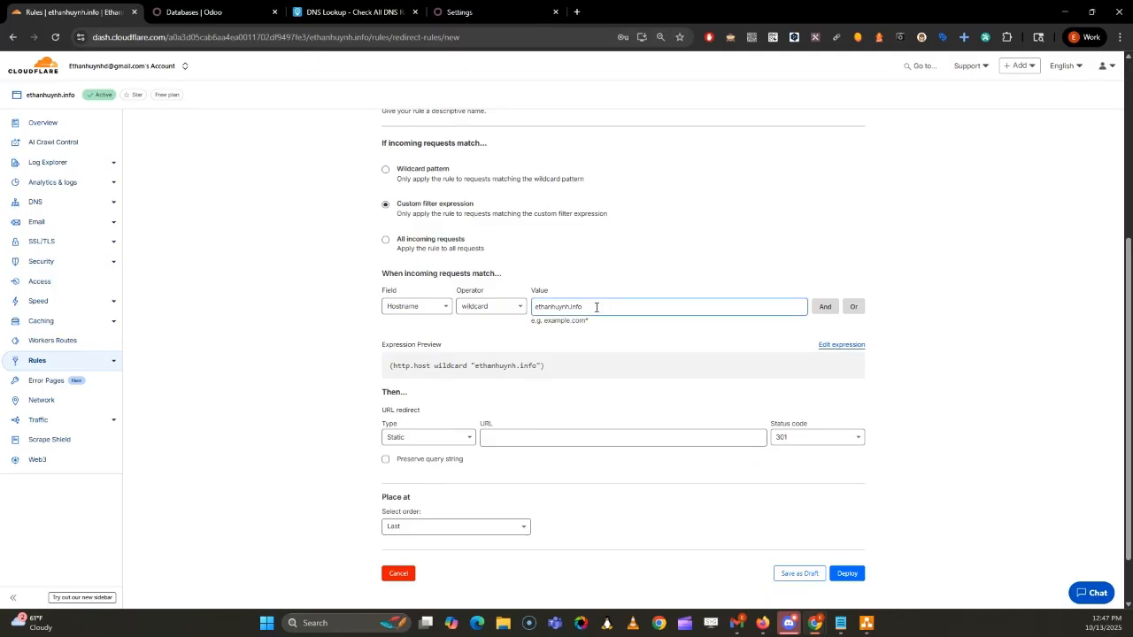
pyautogui.moveTo(596, 307); pyautogui.dragTo(515, 302)
pyautogui.click(549, 304)
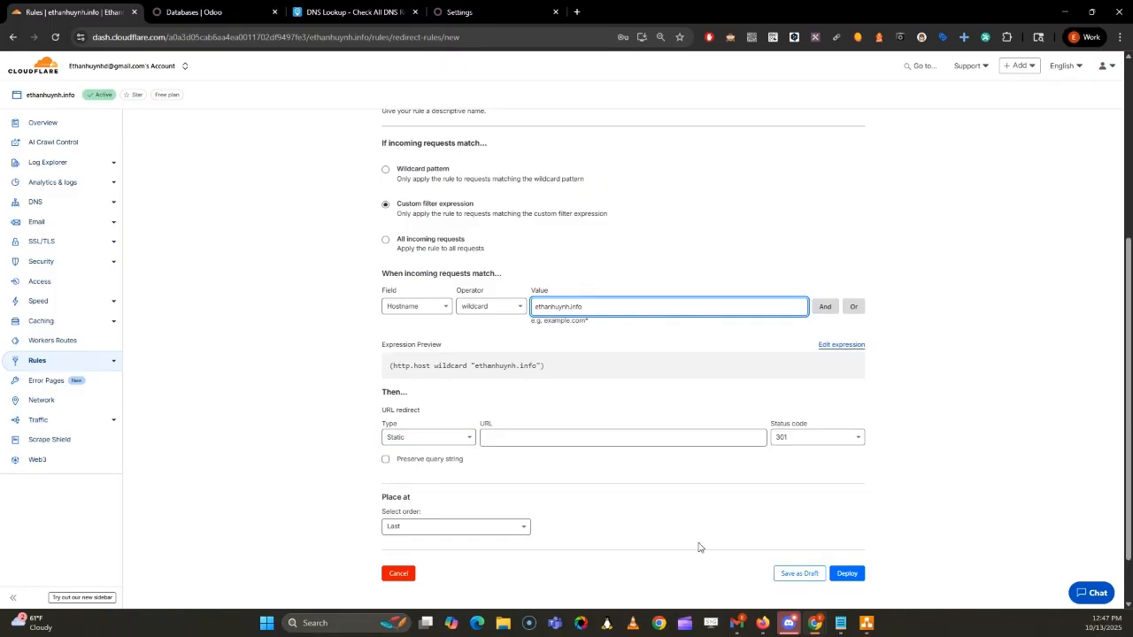
pyautogui.click(419, 439)
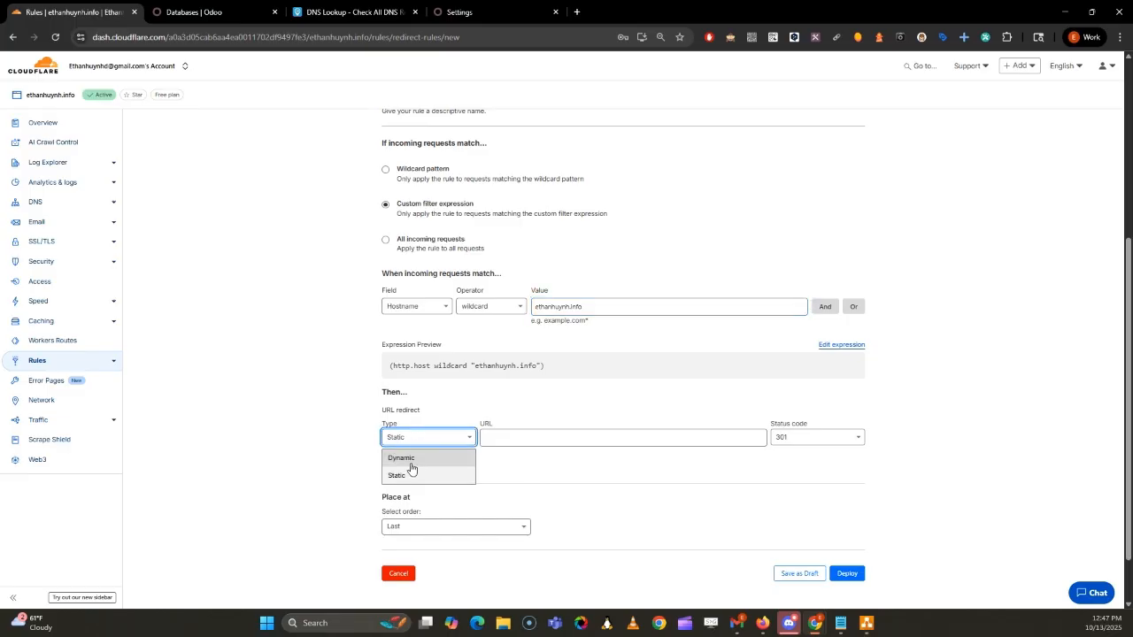
pyautogui.click(411, 460)
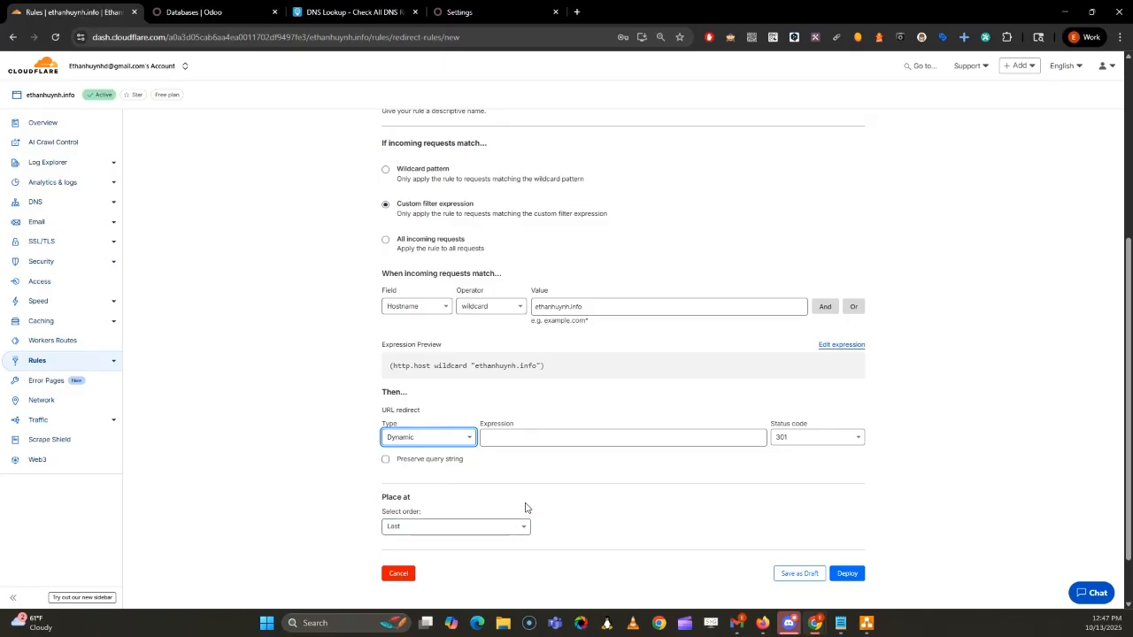
pyautogui.click(511, 440)
pyautogui.write('concat("')
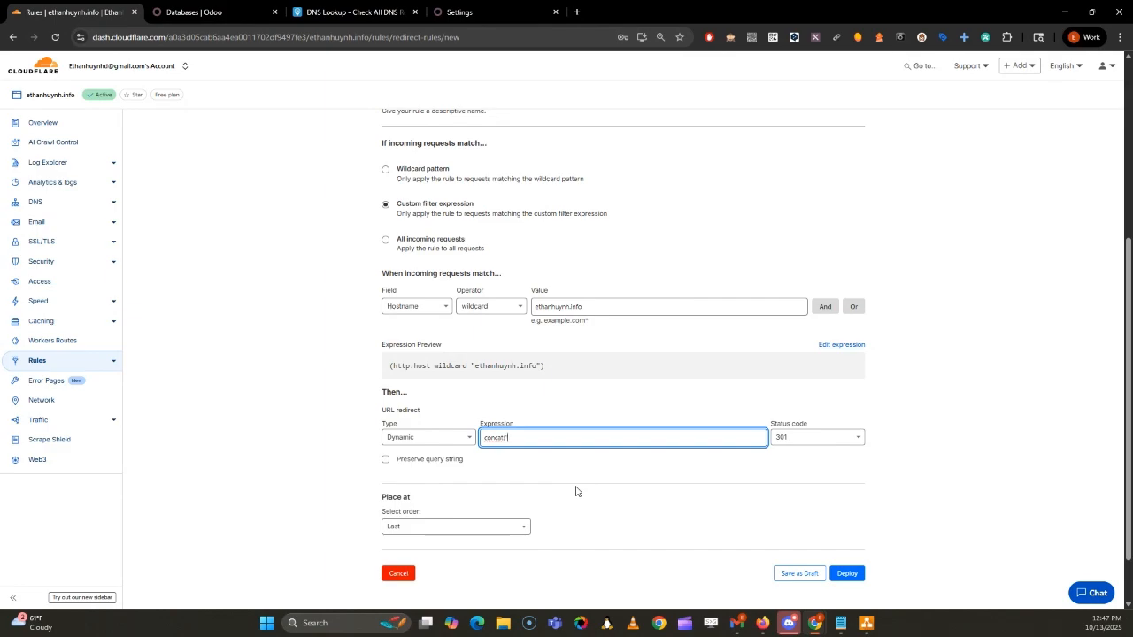
pyautogui.write('https://www.ethan')
pyautogui.write('huynh.info",')
pyautogui.write('http.request')
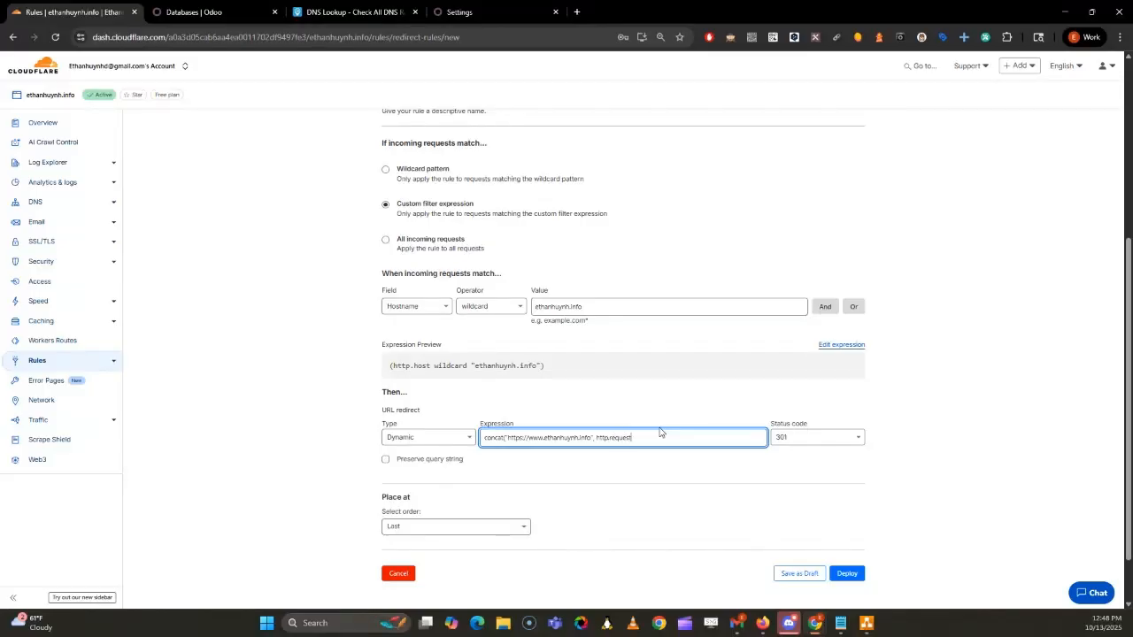
pyautogui.write('.uri.path')
pyautogui.click(593, 437)
pyautogui.write(',')
# - Set the redirect's status code to 301 and place the rule First in the order
pyautogui.click(814, 439)
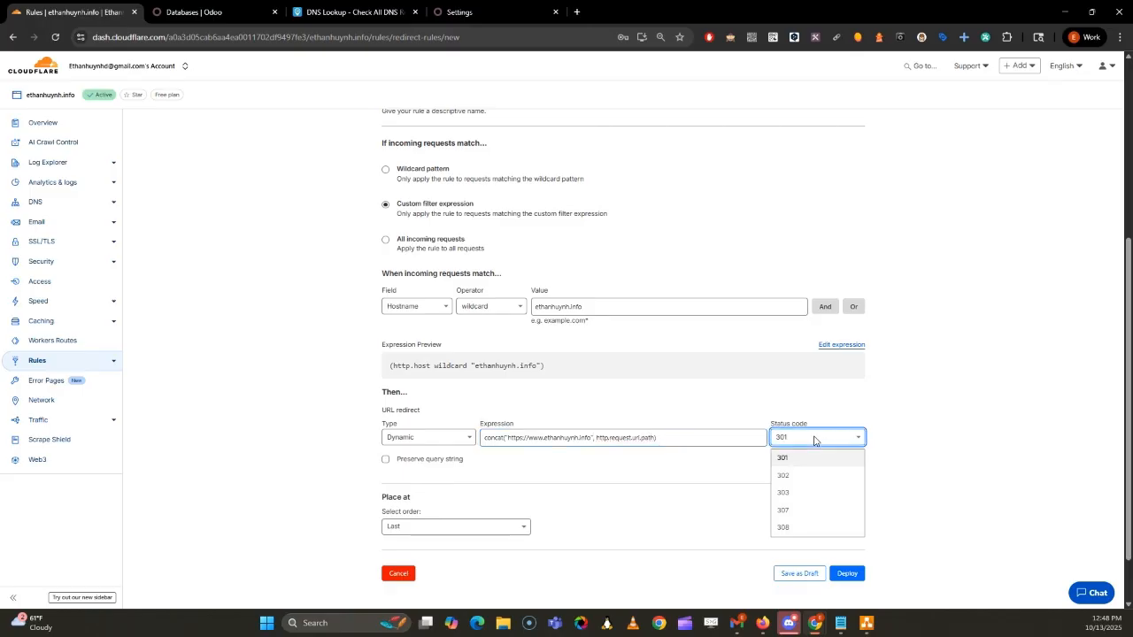
pyautogui.click(793, 458)
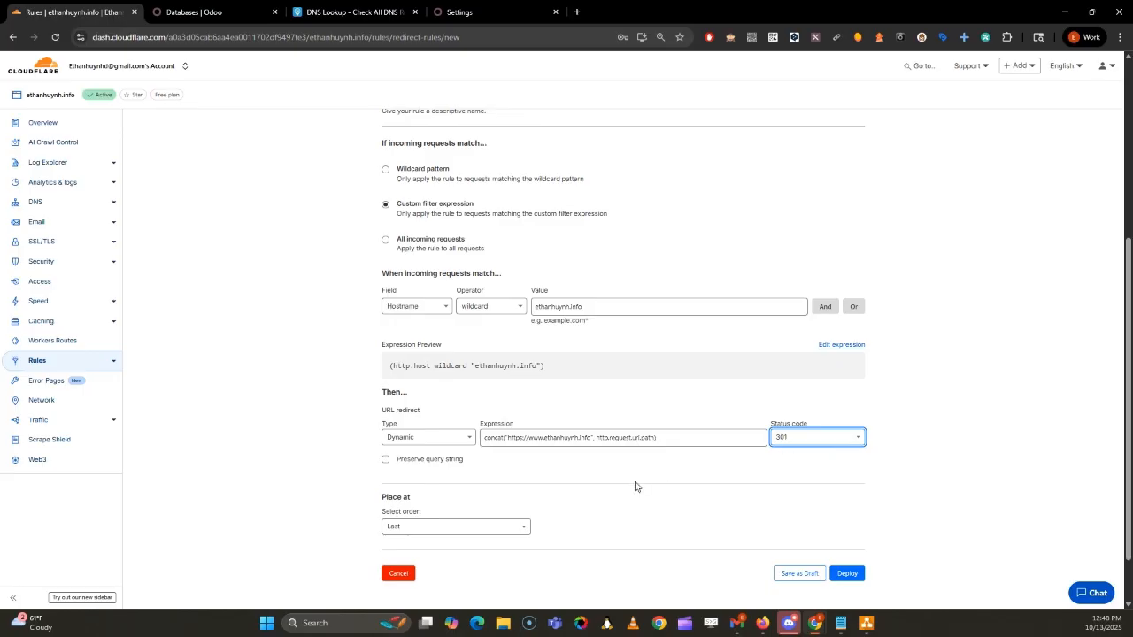
pyautogui.click(486, 530)
pyautogui.click(461, 547)
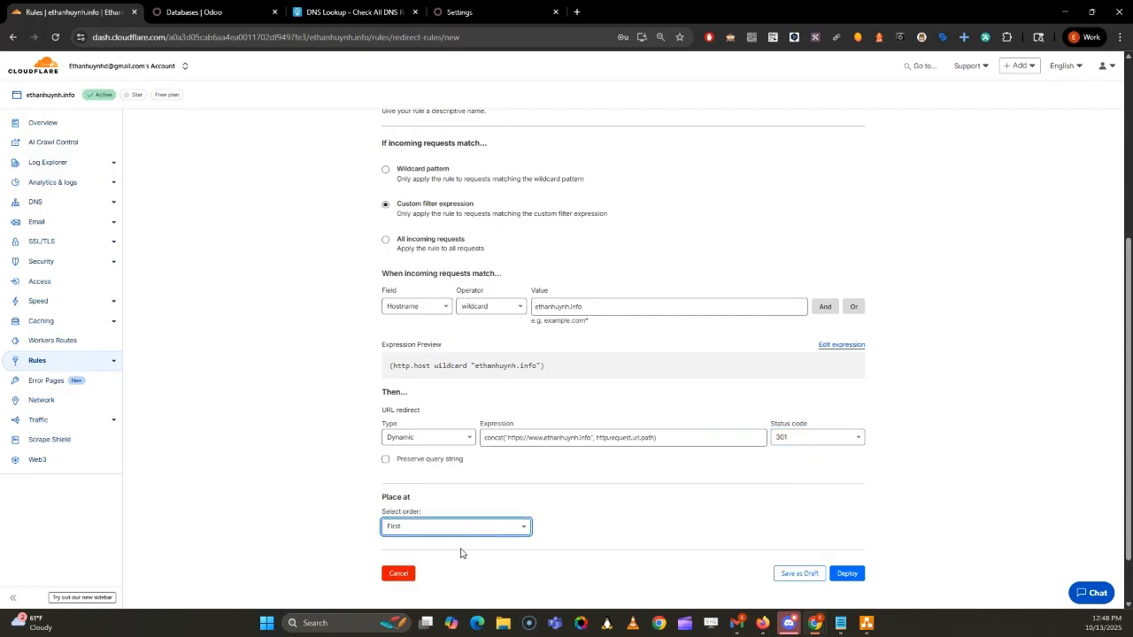
# - Enable preserving the query string for the redirect and deploy the rule
pyautogui.click(385, 459)
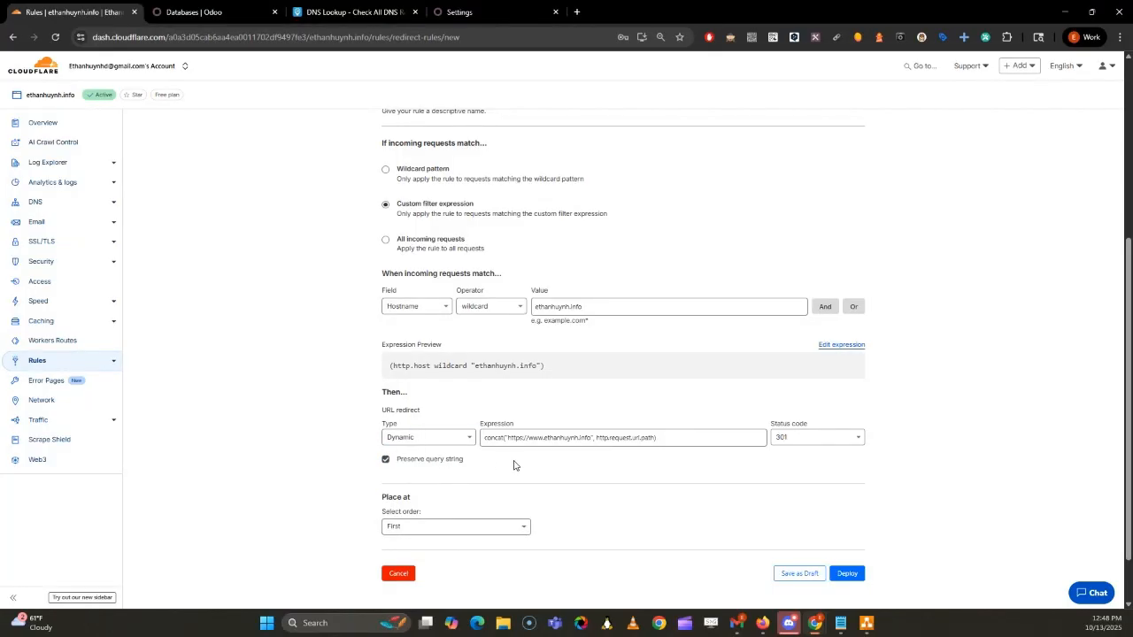
pyautogui.click(616, 300)
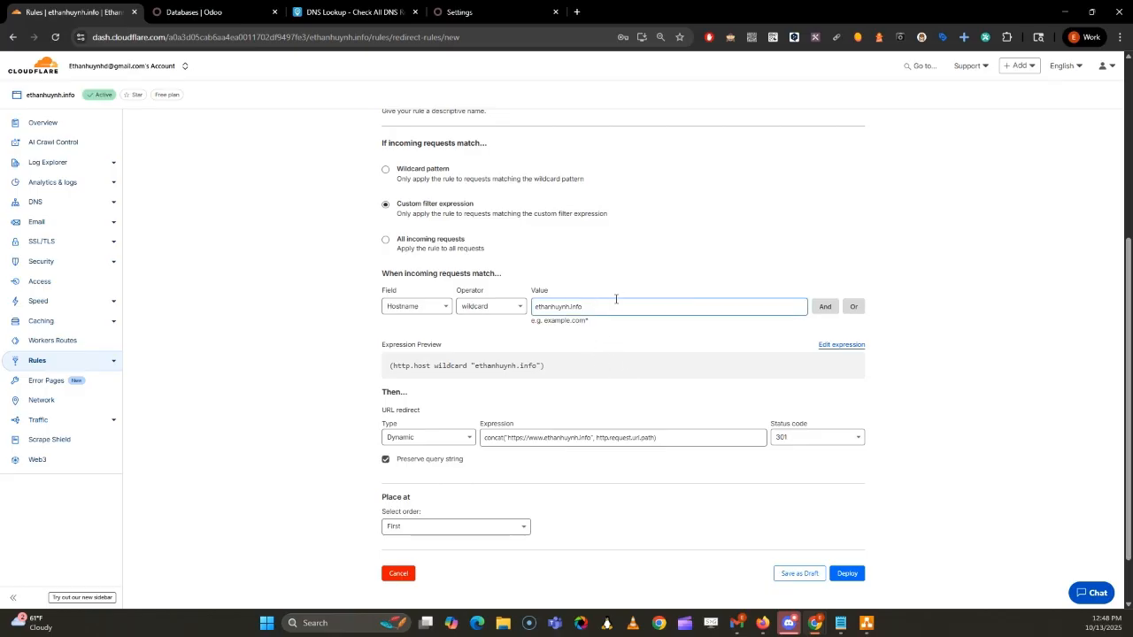
pyautogui.click(635, 308)
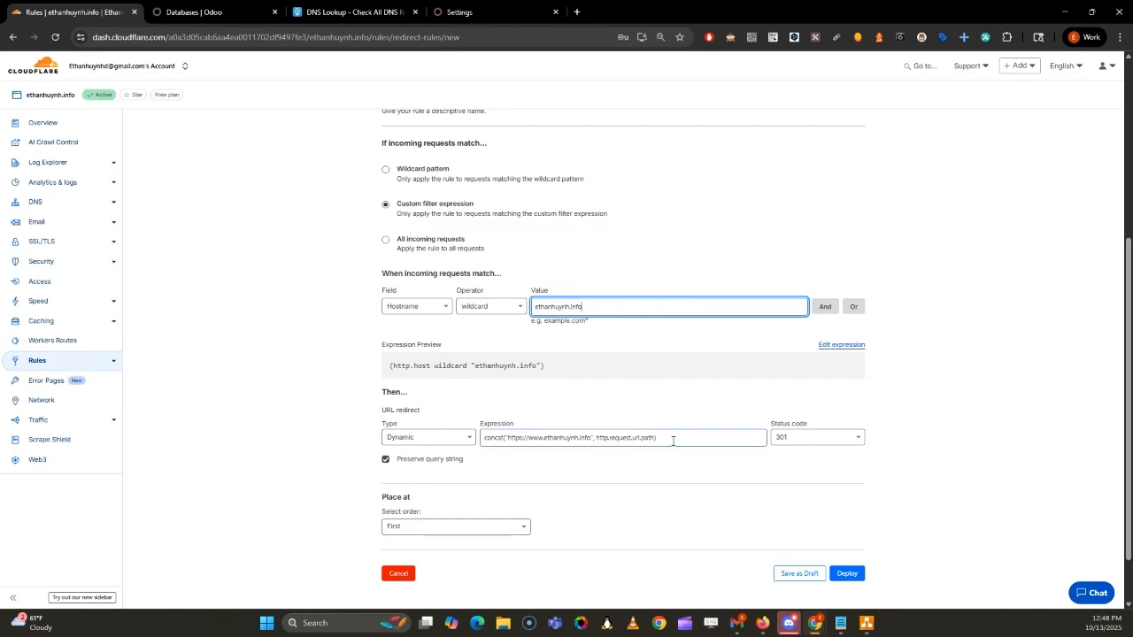
pyautogui.click(855, 576)
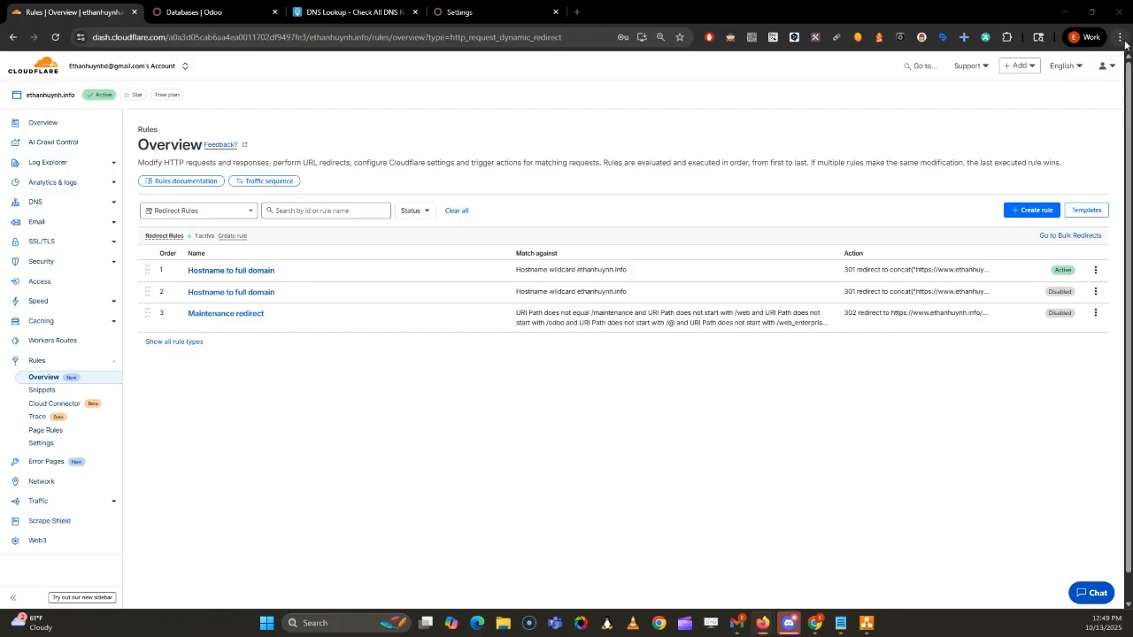
pyautogui.click(1120, 37)
pyautogui.click(1037, 122)
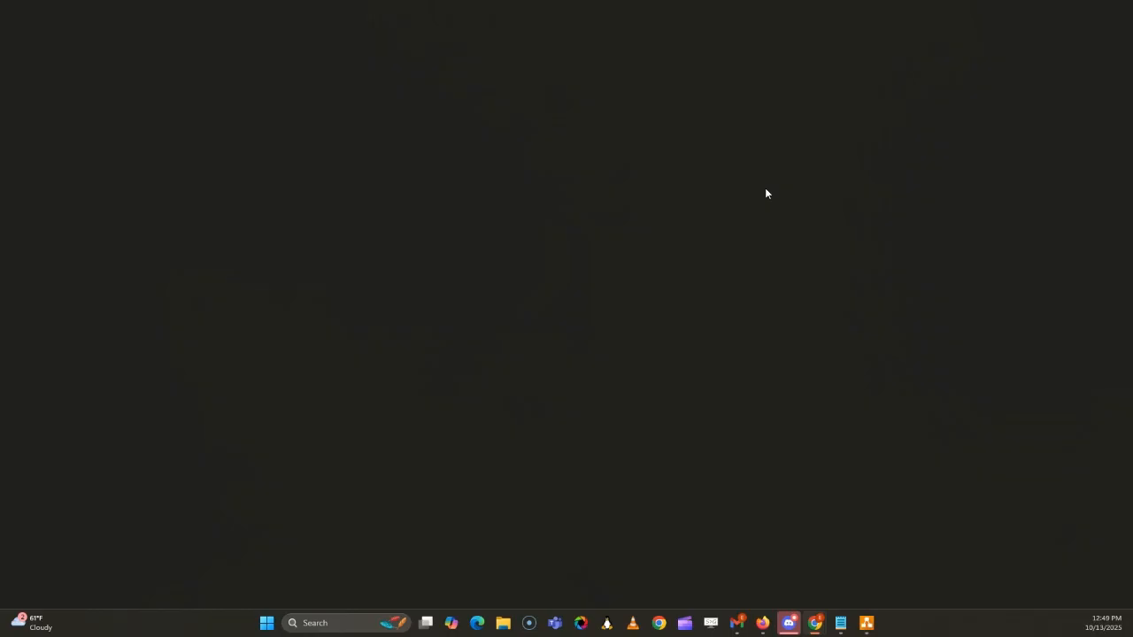
pyautogui.write('http')
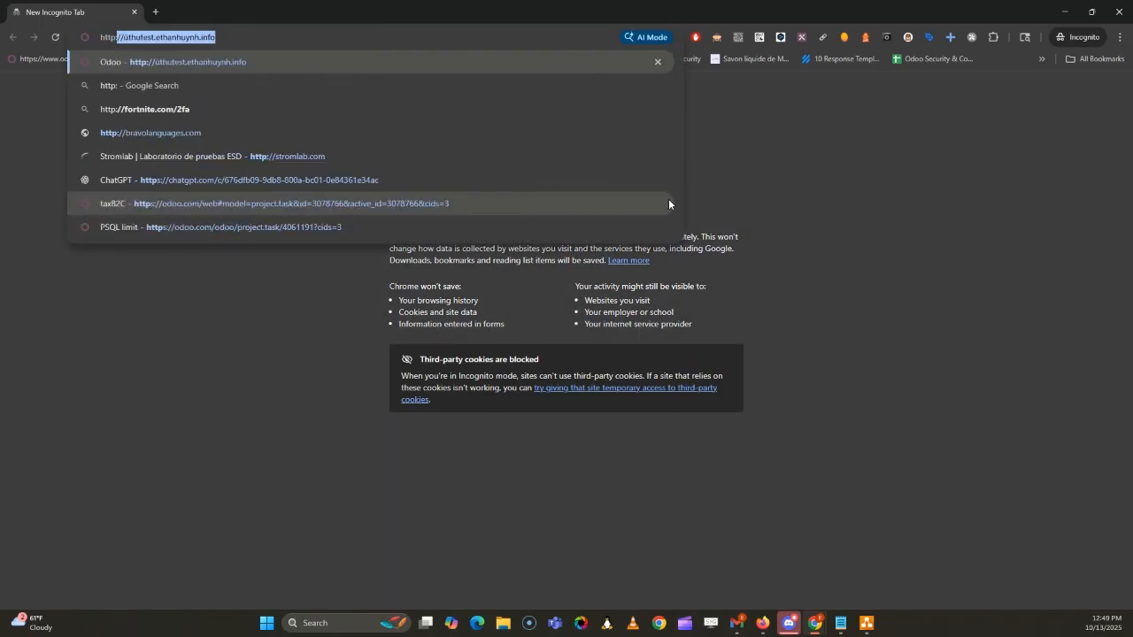
pyautogui.write(':')
pyautogui.press('BackSpace')
pyautogui.write('s')
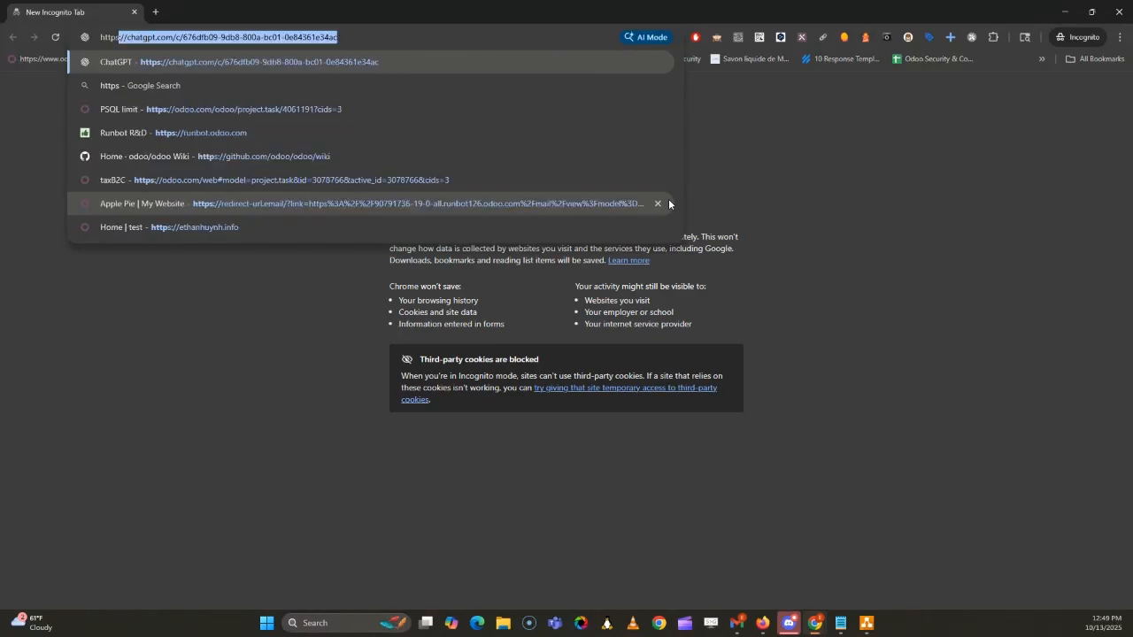
pyautogui.write('://ethanhuynh')
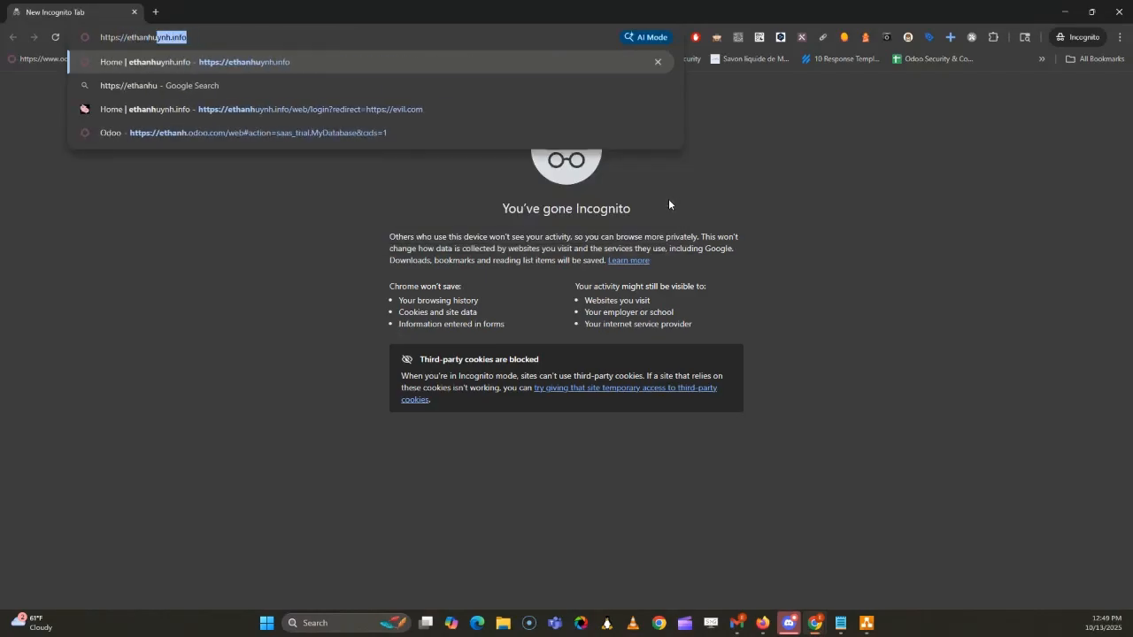
pyautogui.click(189, 40)
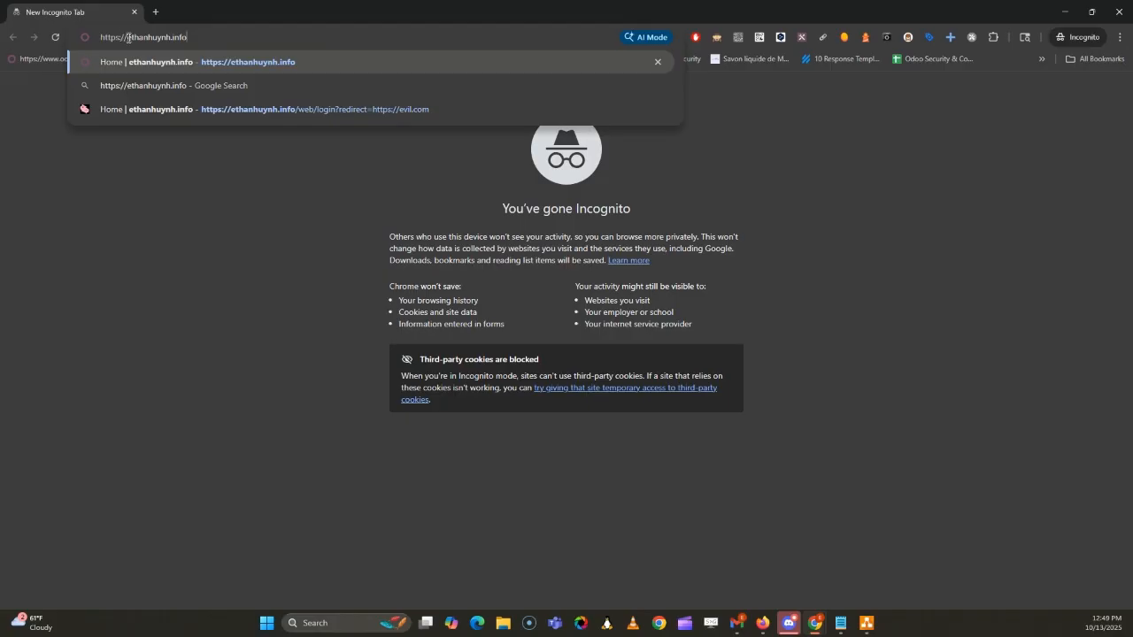
pyautogui.press('Return')
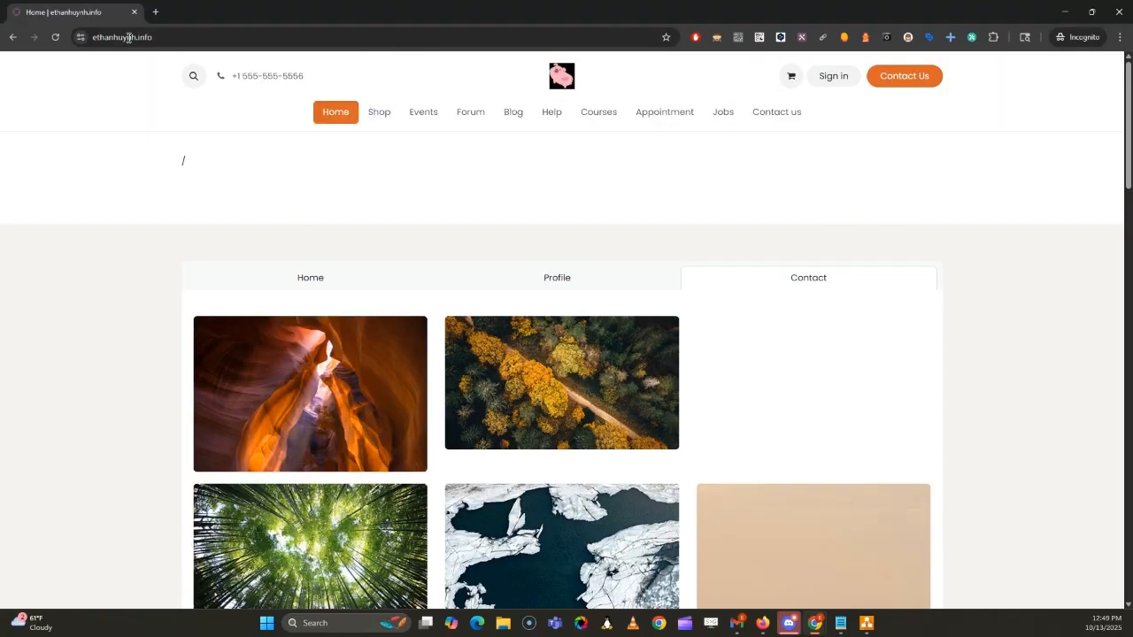
pyautogui.click(129, 38)
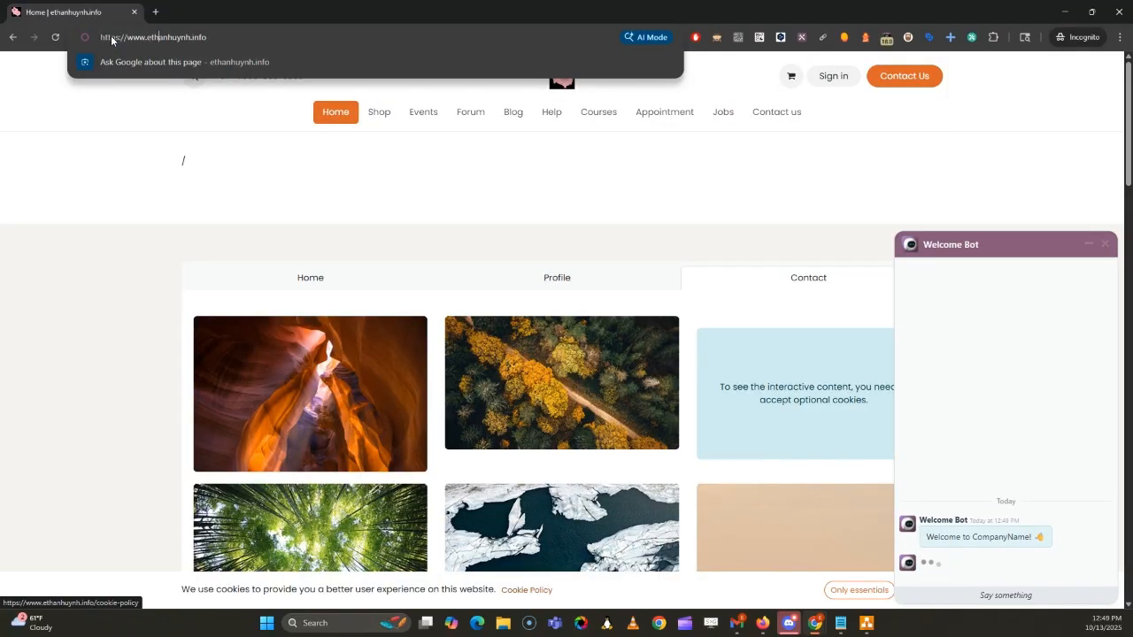
pyautogui.click(155, 12)
pyautogui.write('ht')
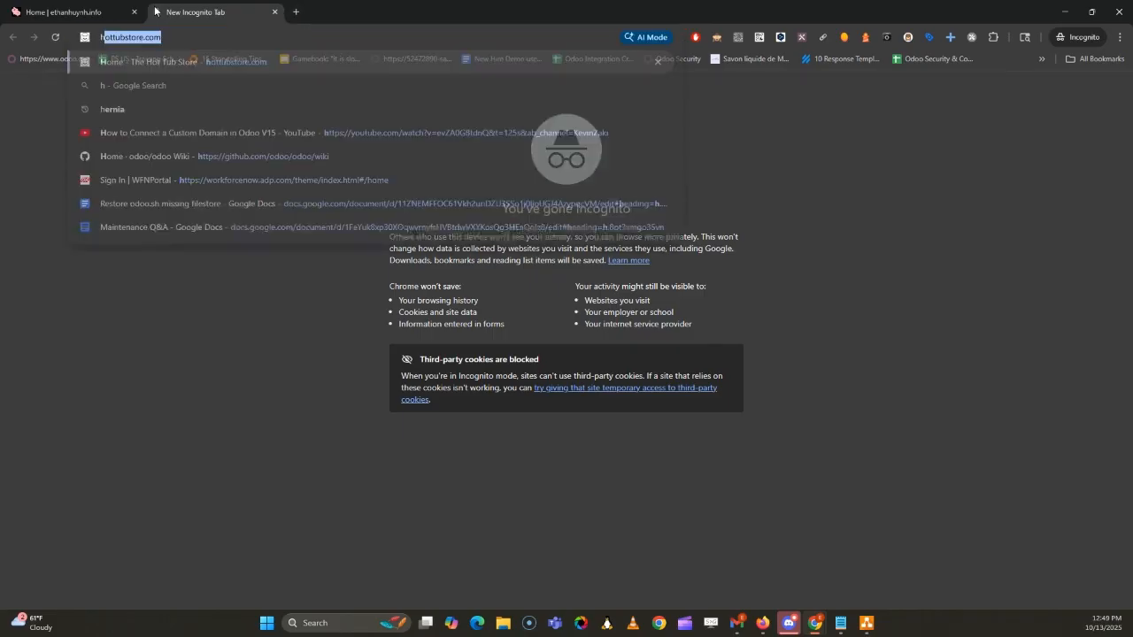
pyautogui.press('BackSpace')
pyautogui.press('BackSpace')
pyautogui.press('BackSpace')
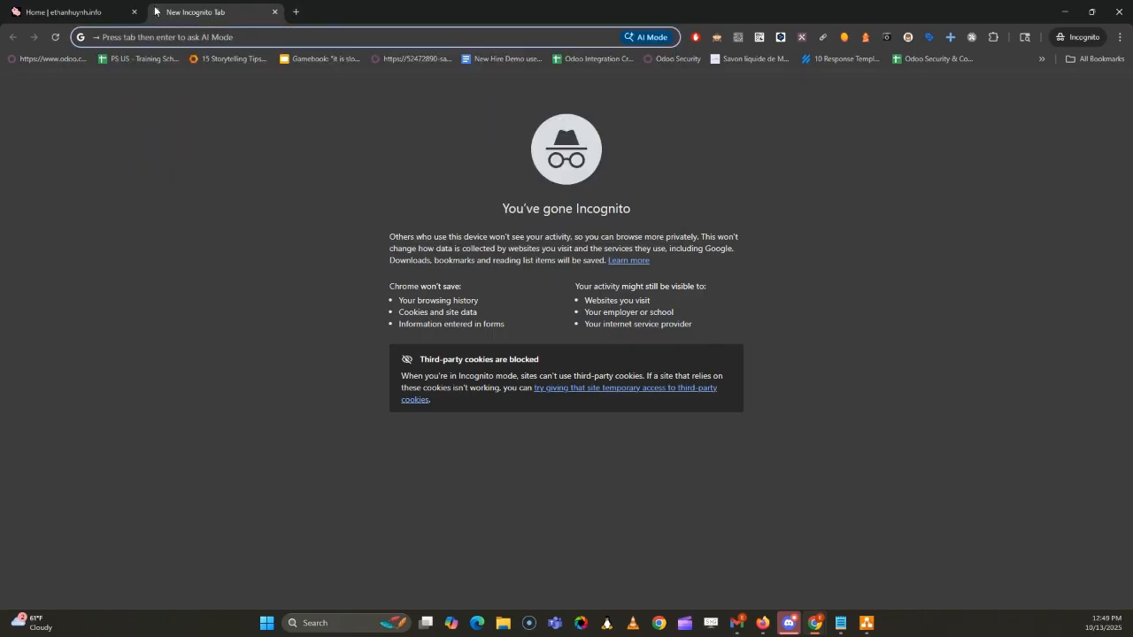
pyautogui.write('ethan')
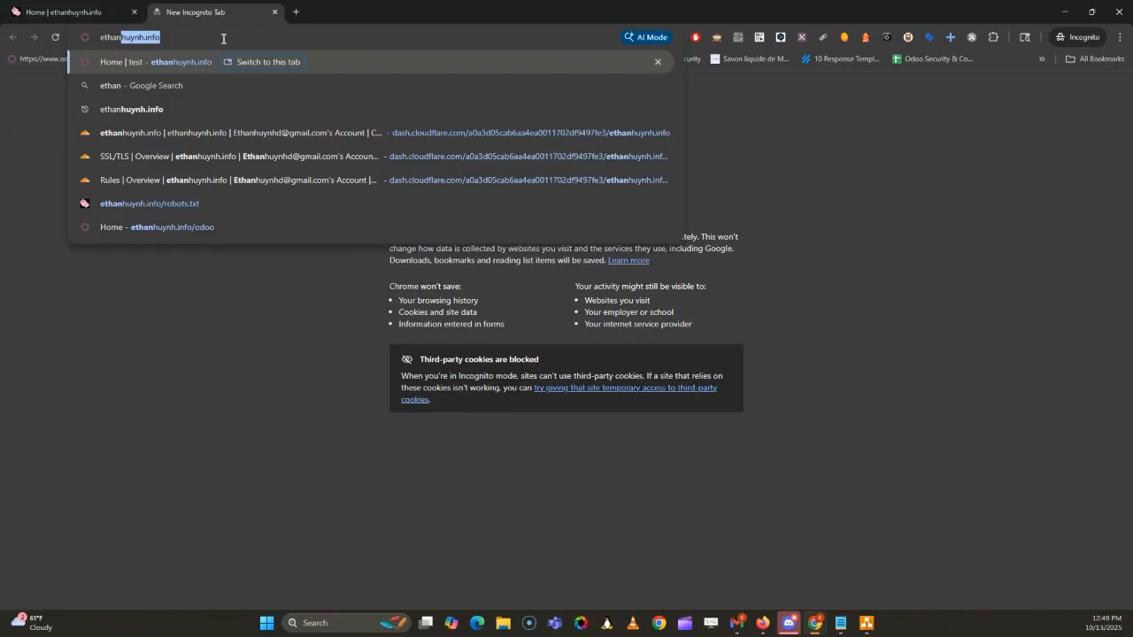
pyautogui.write('huynh.it')
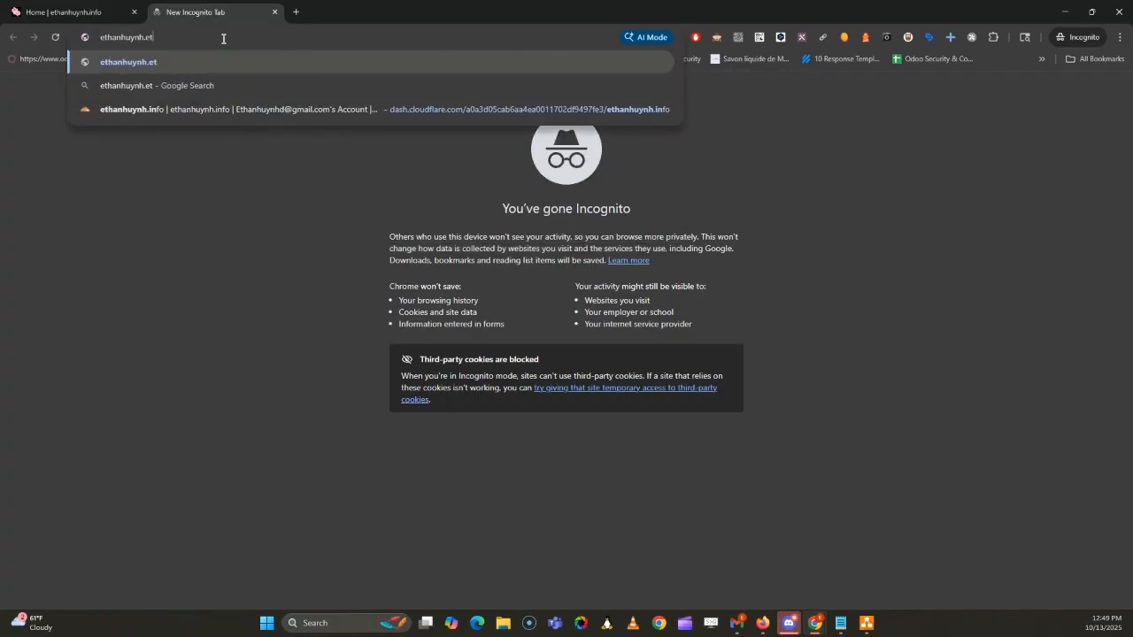
pyautogui.press('BackSpace')
pyautogui.press('BackSpace')
pyautogui.write('info')
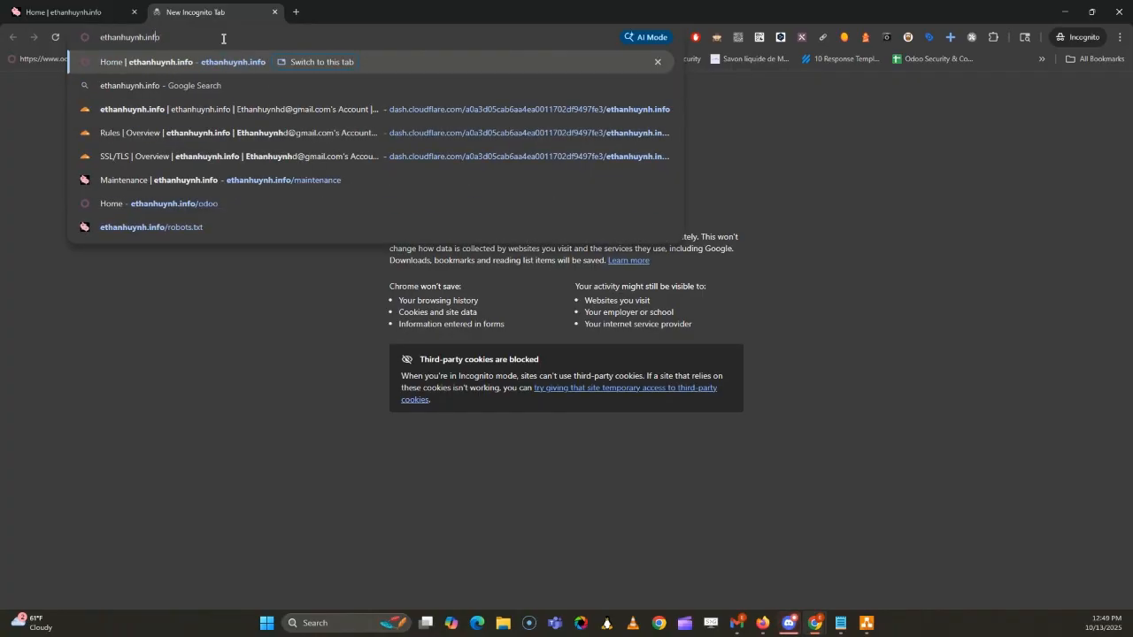
pyautogui.press('Home')
pyautogui.write('http:')
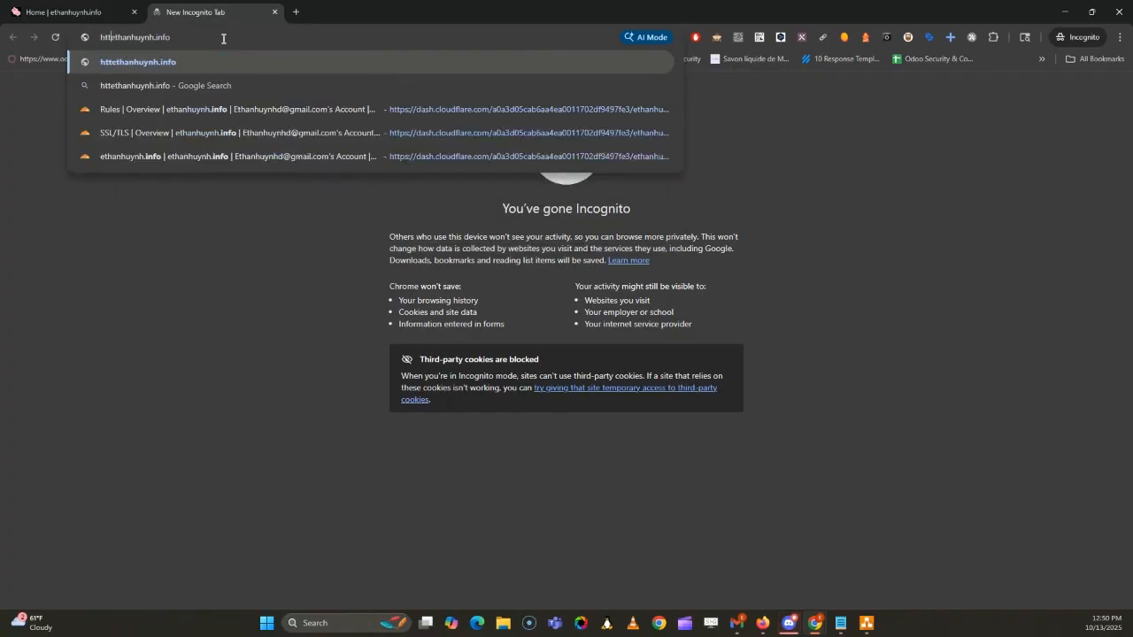
pyautogui.write('//')
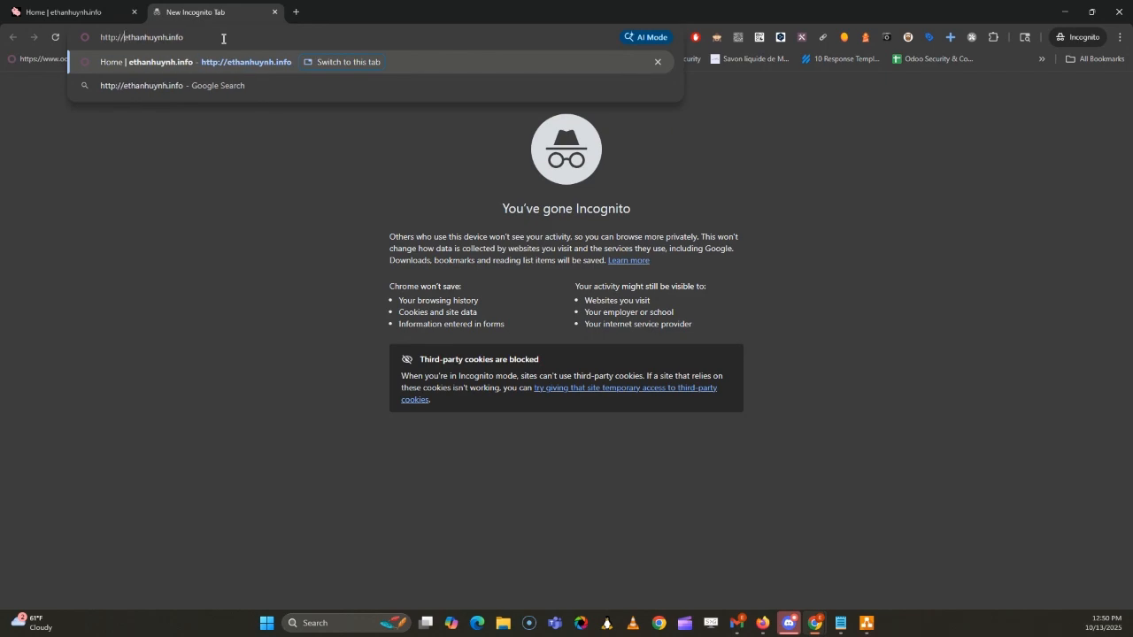
pyautogui.press('Return')
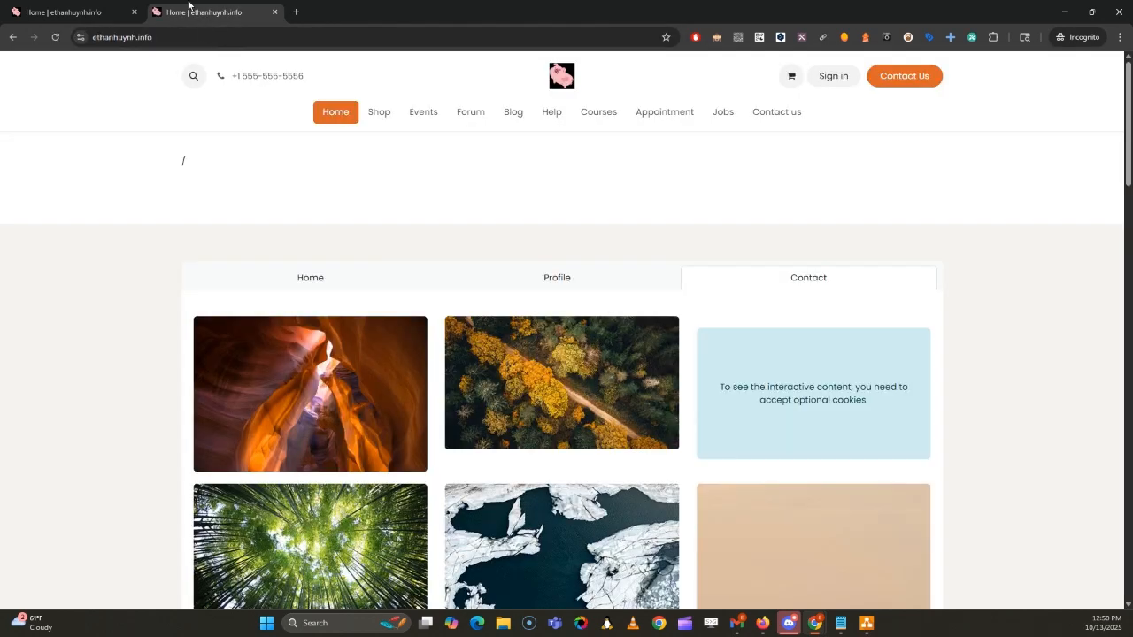
# - Compare the full addresses in both incognito tabs, checking the https protocol and www prefix, and minimize the incognito window
pyautogui.click(137, 5)
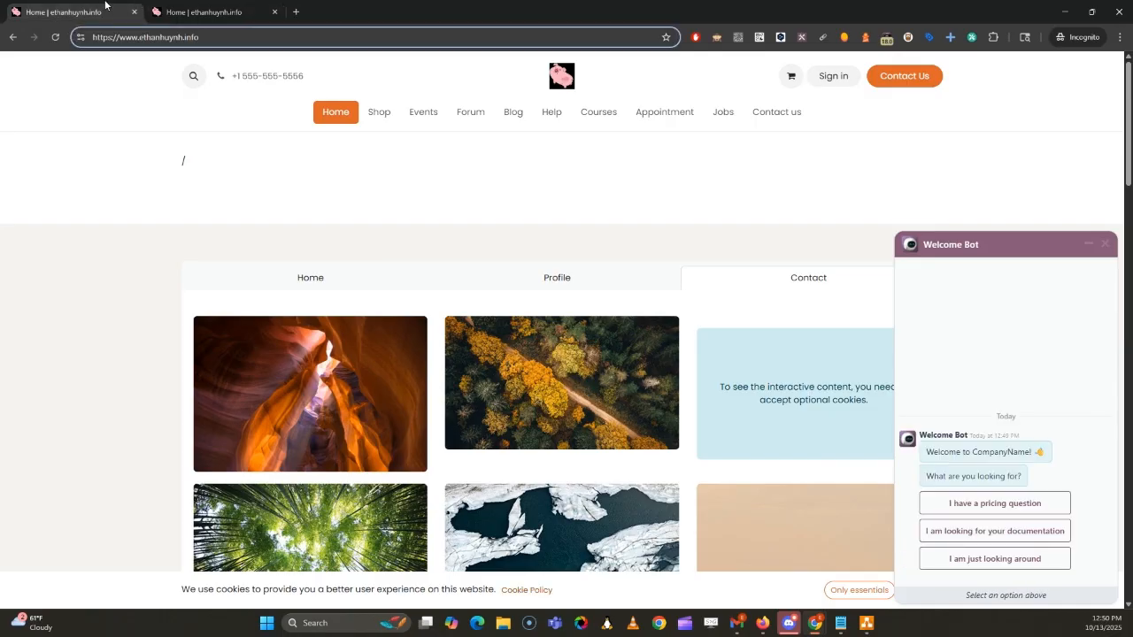
pyautogui.click(202, 4)
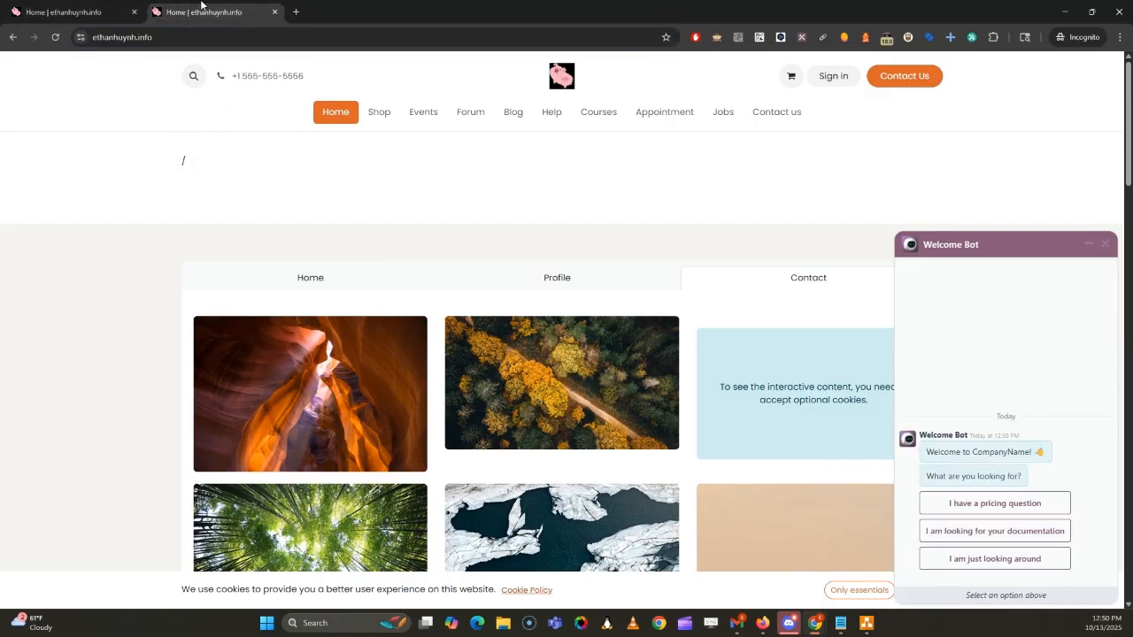
pyautogui.doubleClick(159, 36)
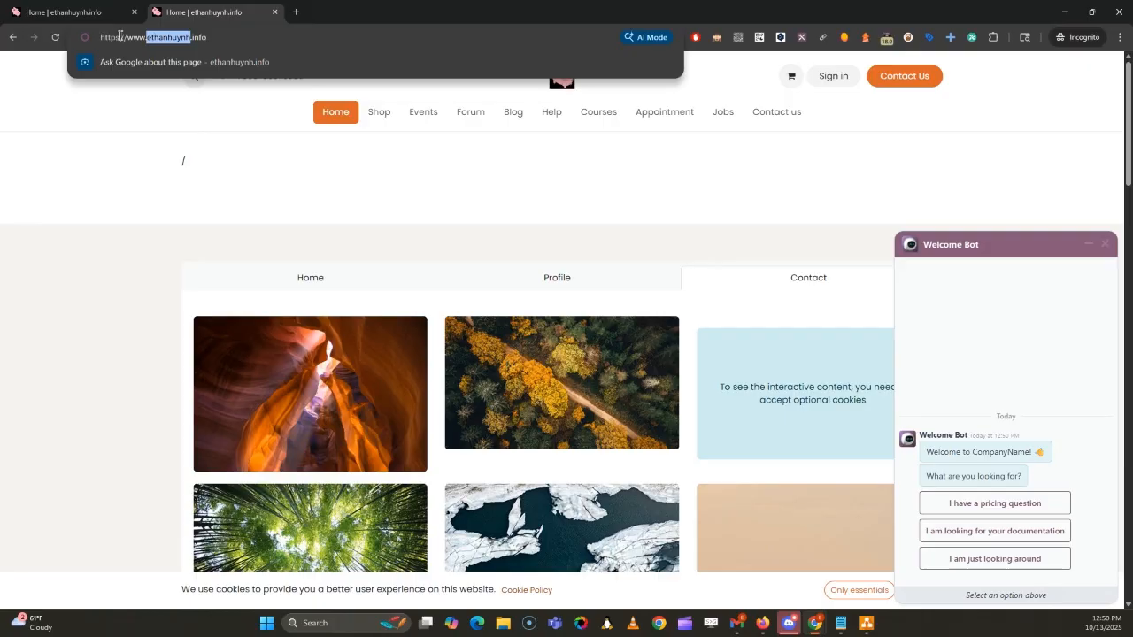
pyautogui.click(144, 37)
pyautogui.moveTo(146, 37); pyautogui.dragTo(124, 37)
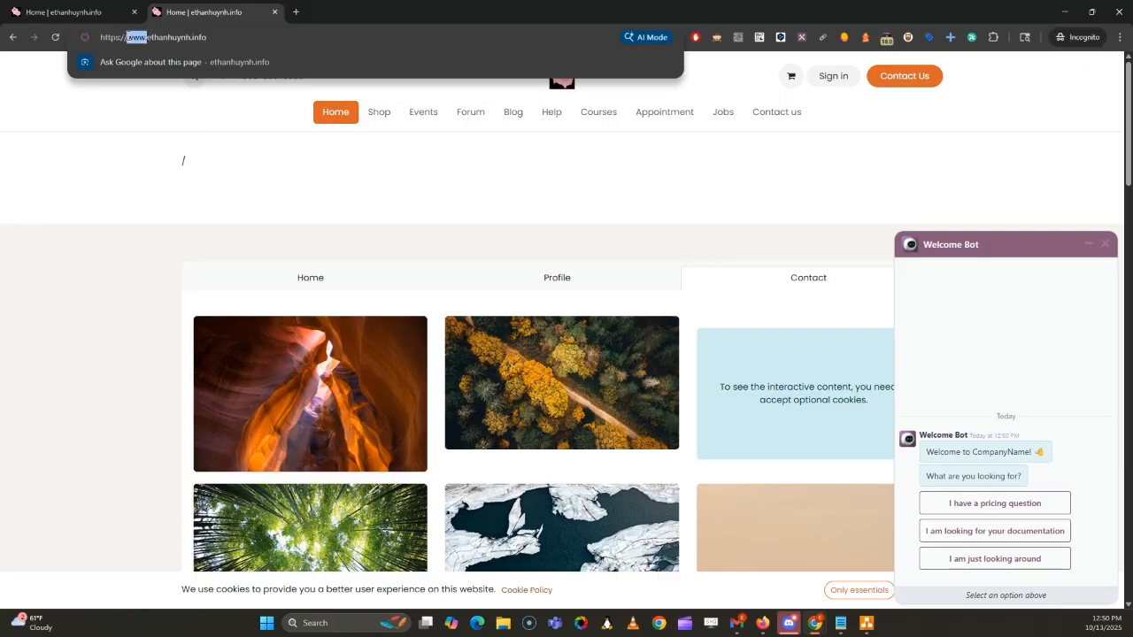
pyautogui.press('Return')
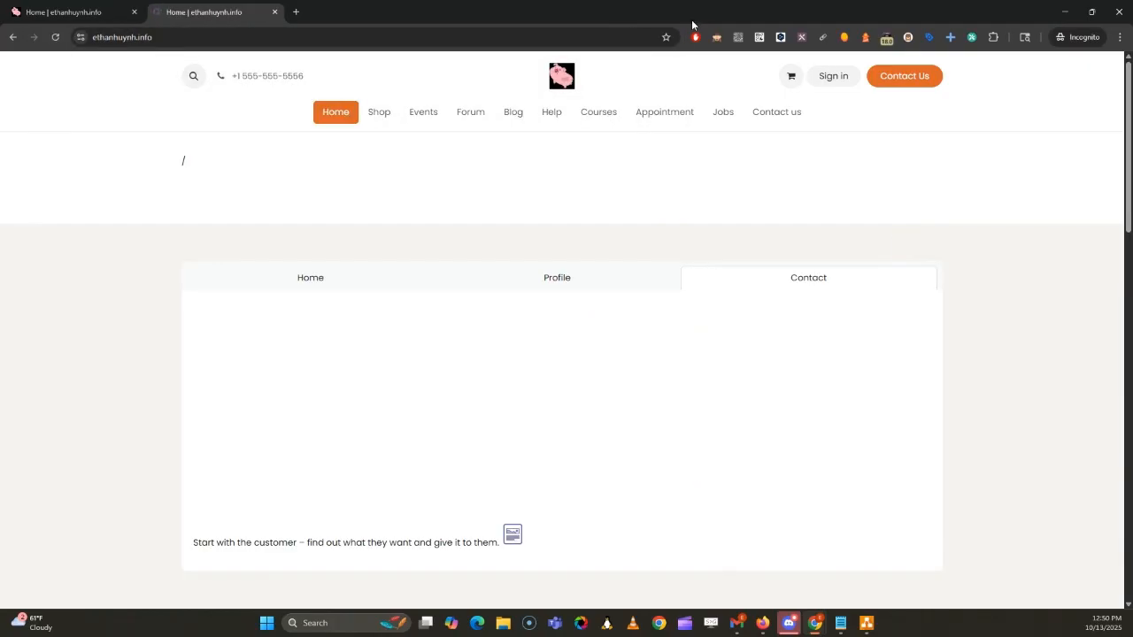
pyautogui.click(1065, 11)
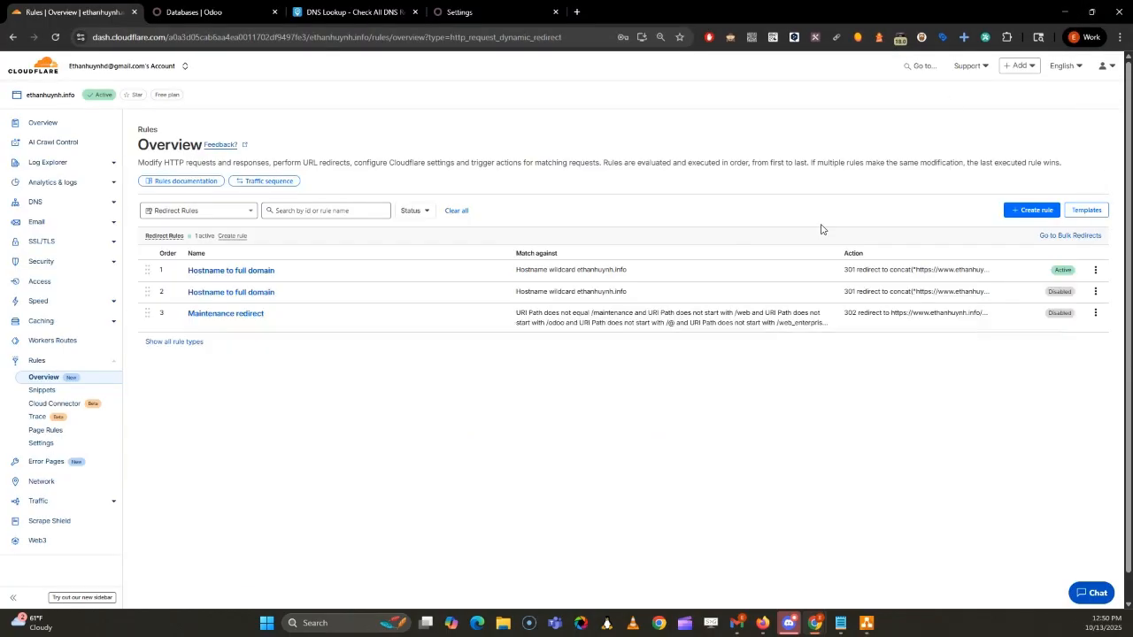
# - Set the www CNAME record targeting ethu-18.odoo.com to Proxied in the domain's DNS records and save it
pyautogui.click(54, 205)
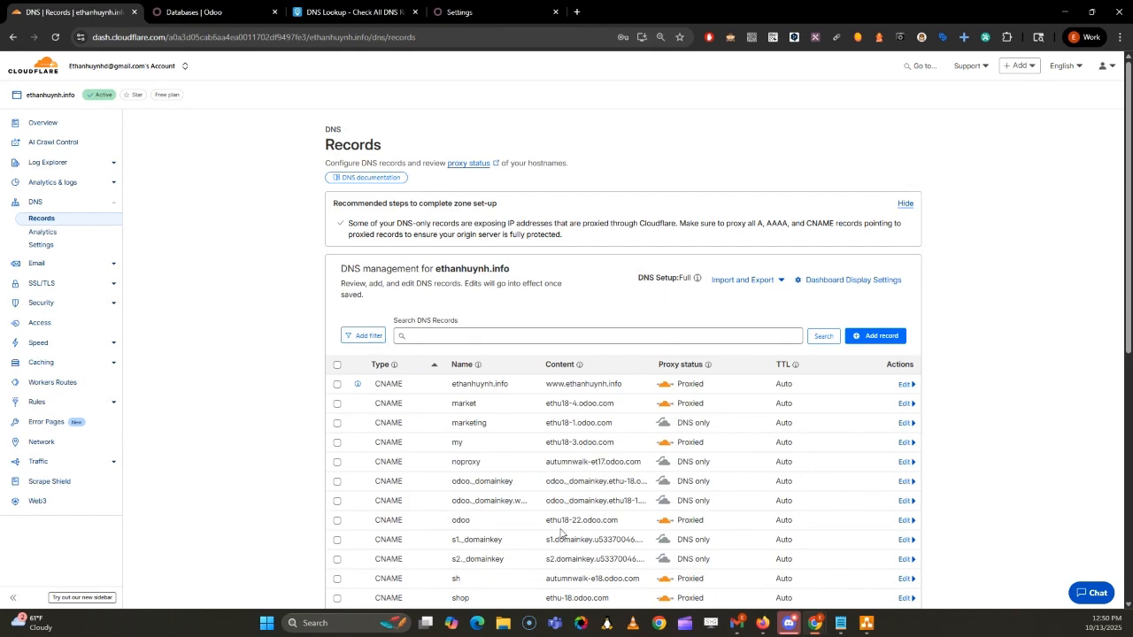
pyautogui.scroll(-2, 561, 531)
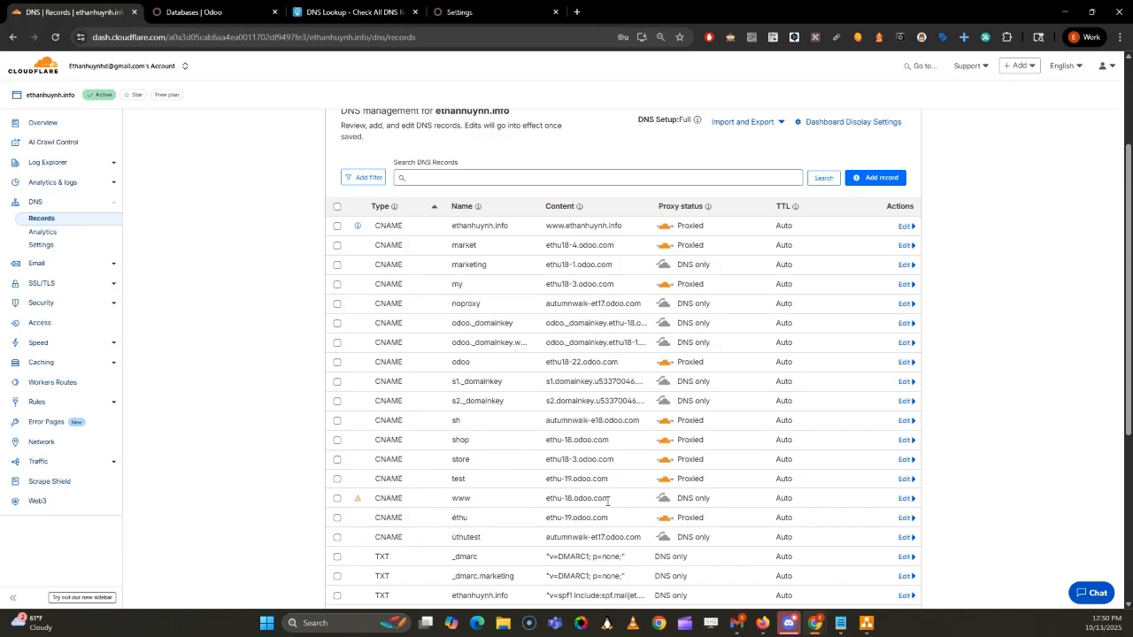
pyautogui.click(904, 498)
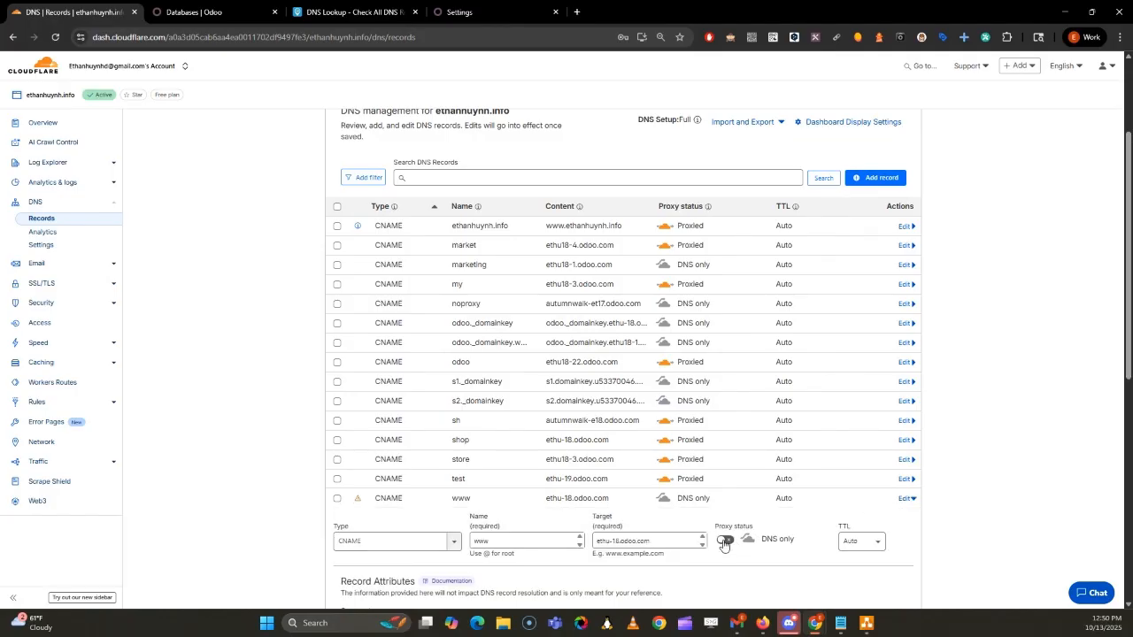
pyautogui.click(725, 541)
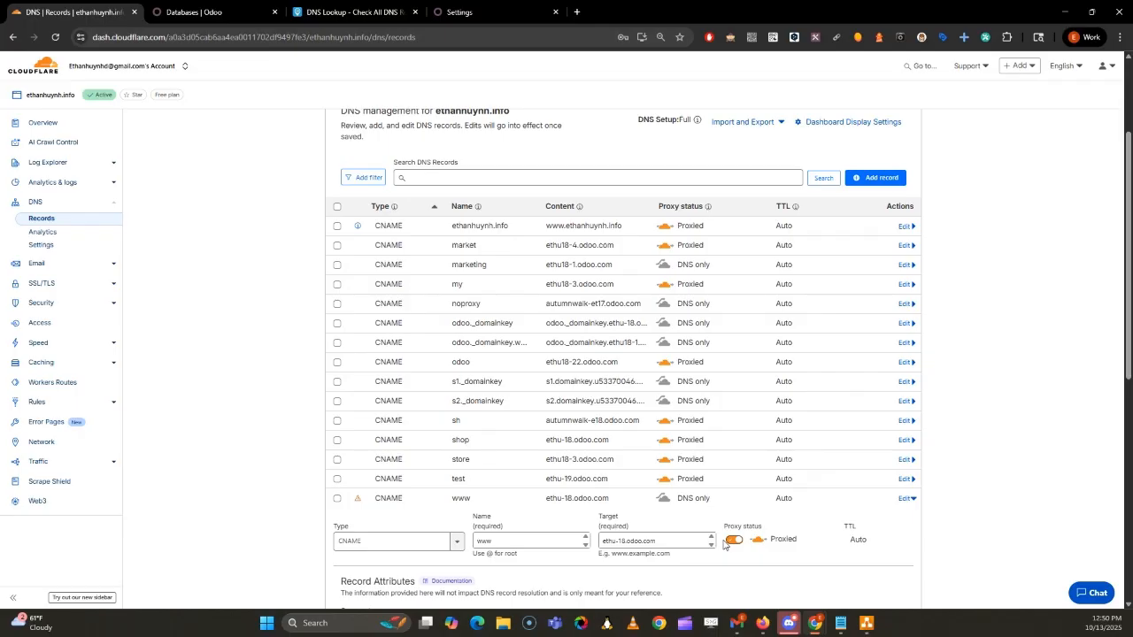
pyautogui.scroll(-2, 731, 540)
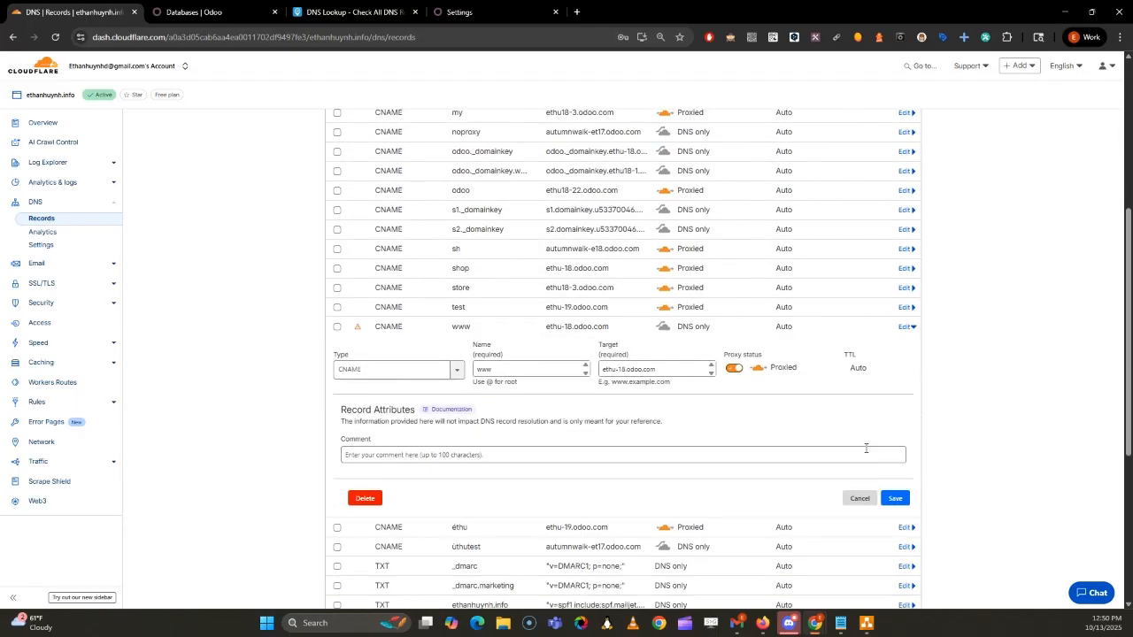
pyautogui.click(896, 501)
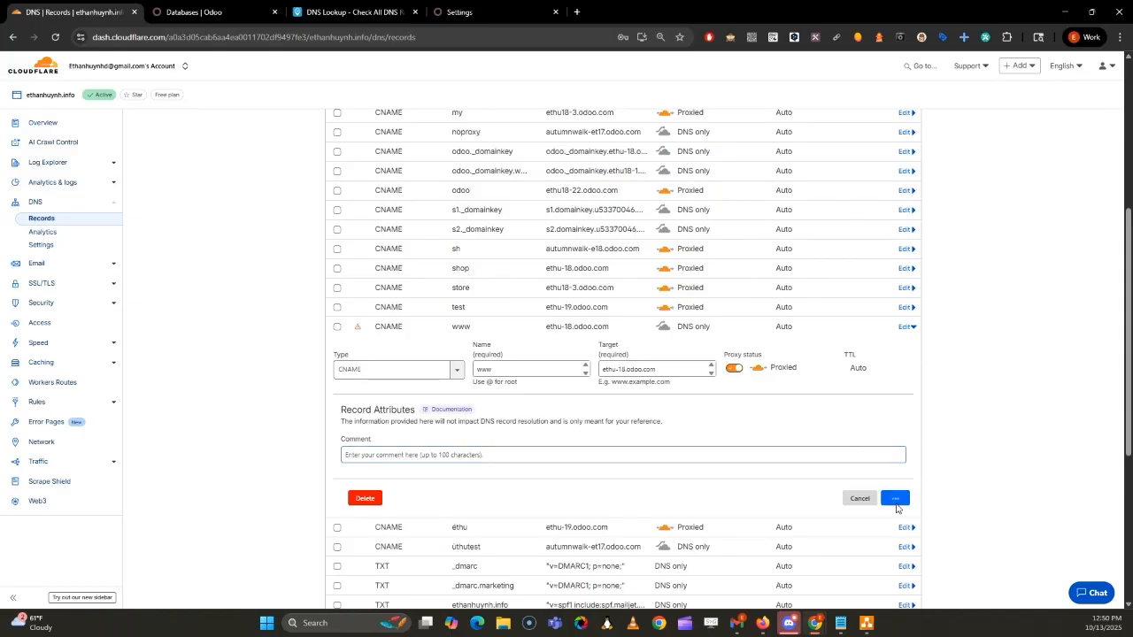